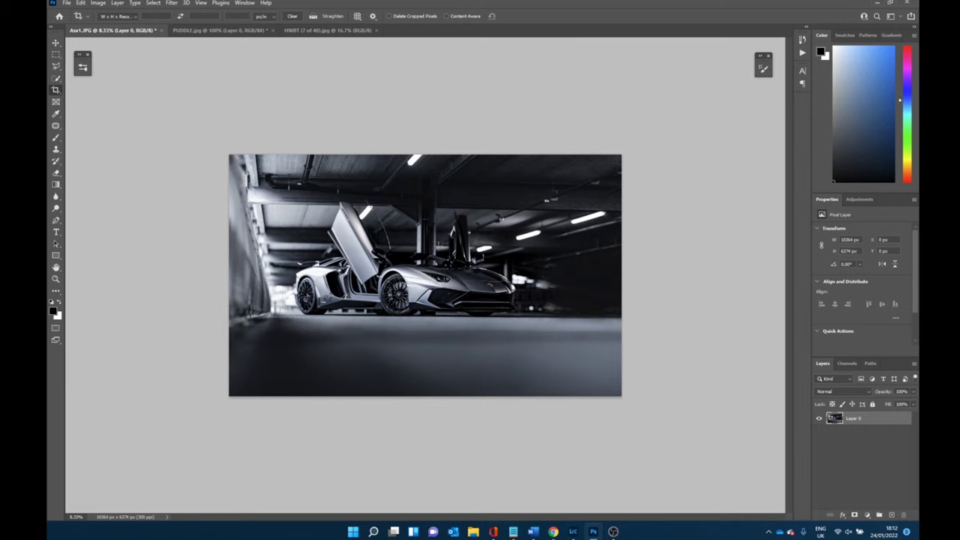
# - Extend the canvas below the car photo with the Crop tool to a height of about 8172 px
pyautogui.click(545, 276)
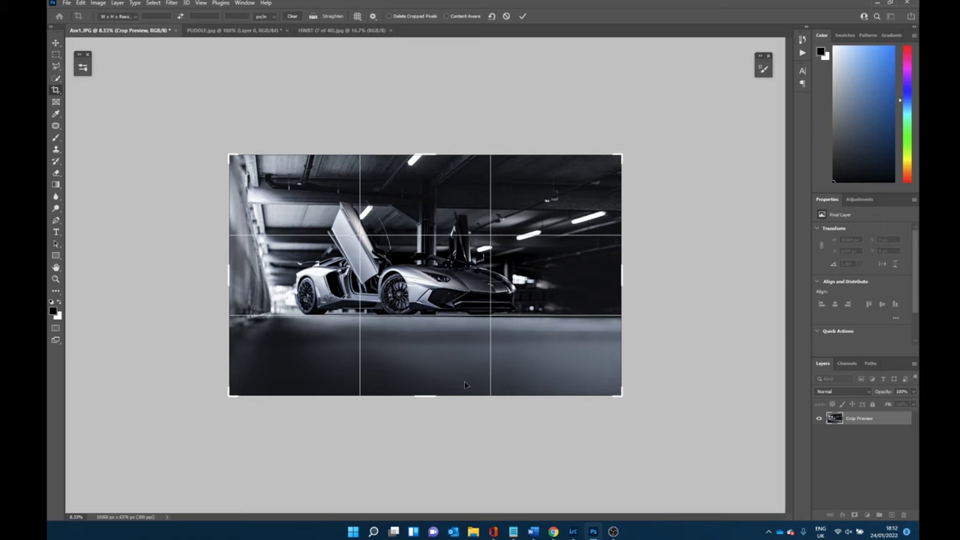
pyautogui.moveTo(420, 396); pyautogui.dragTo(419, 429)
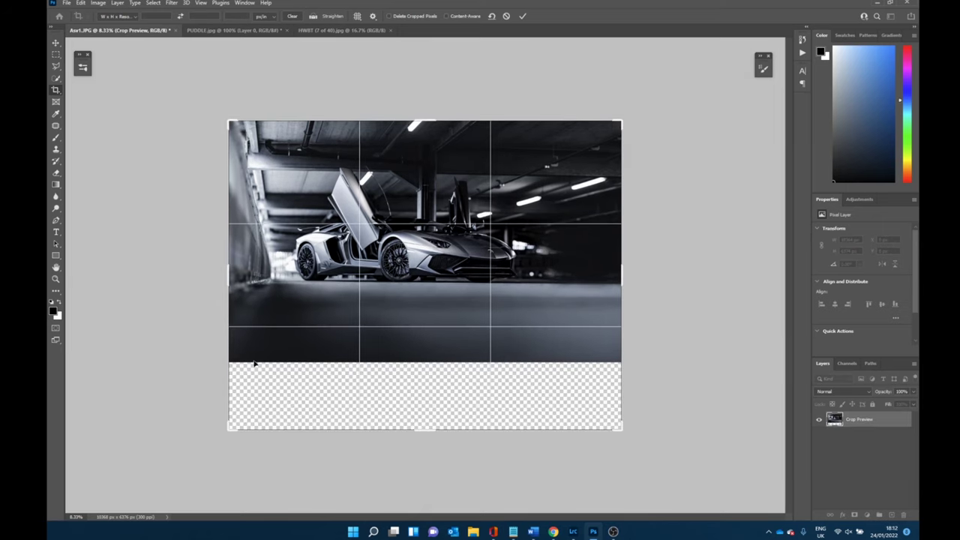
pyautogui.click(523, 16)
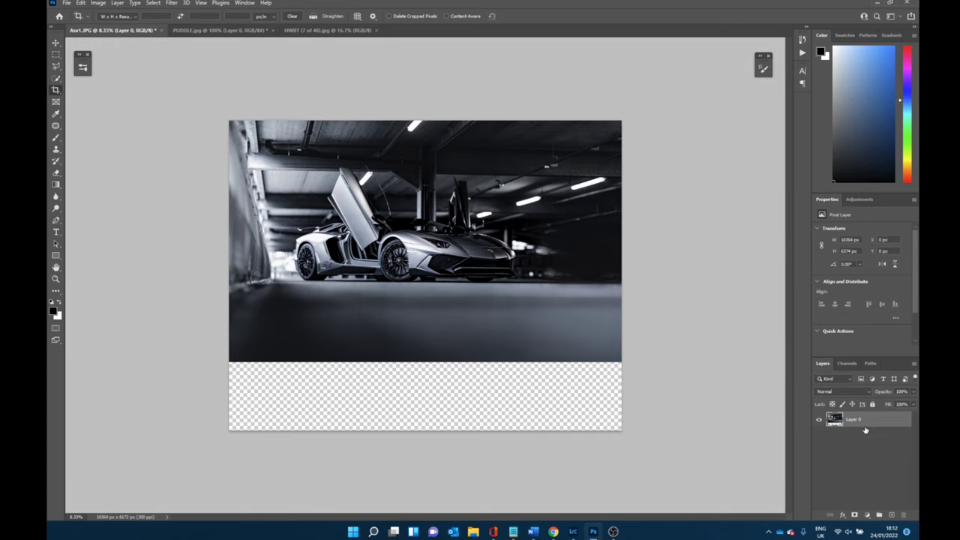
# - Duplicate the photo layer, flip the copy vertically and move it down toward the empty canvas area
pyautogui.hotkey('ctrl', 'j')
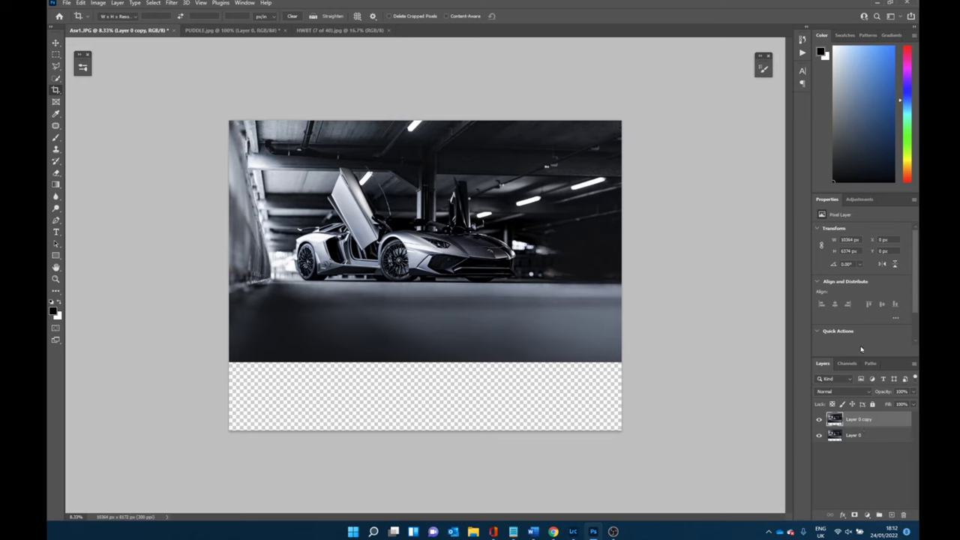
pyautogui.hotkey('ctrl', 't')
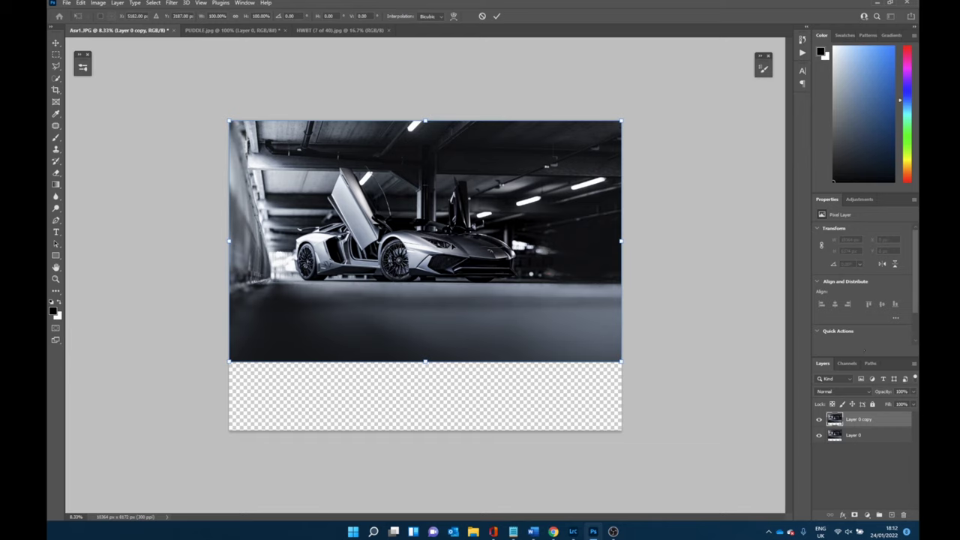
pyautogui.rightClick(406, 245)
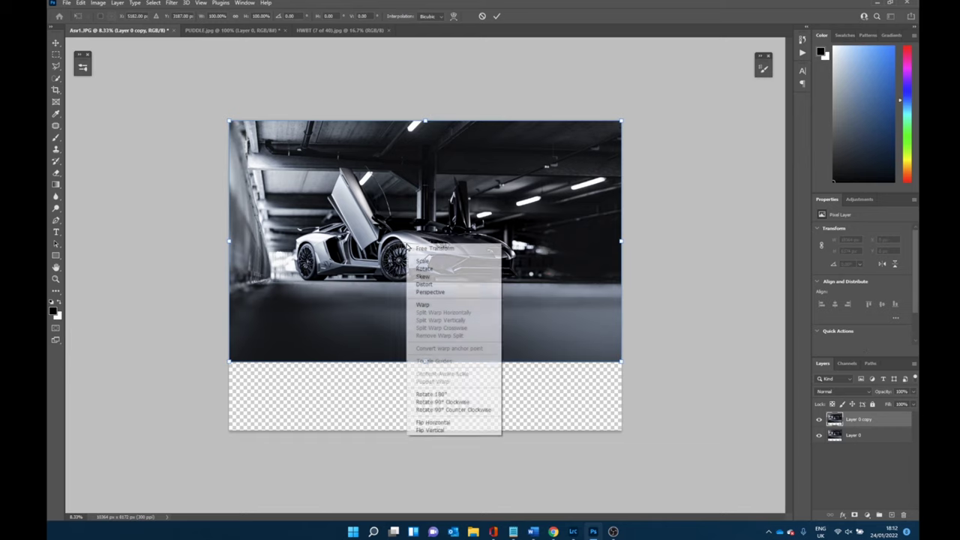
pyautogui.click(431, 429)
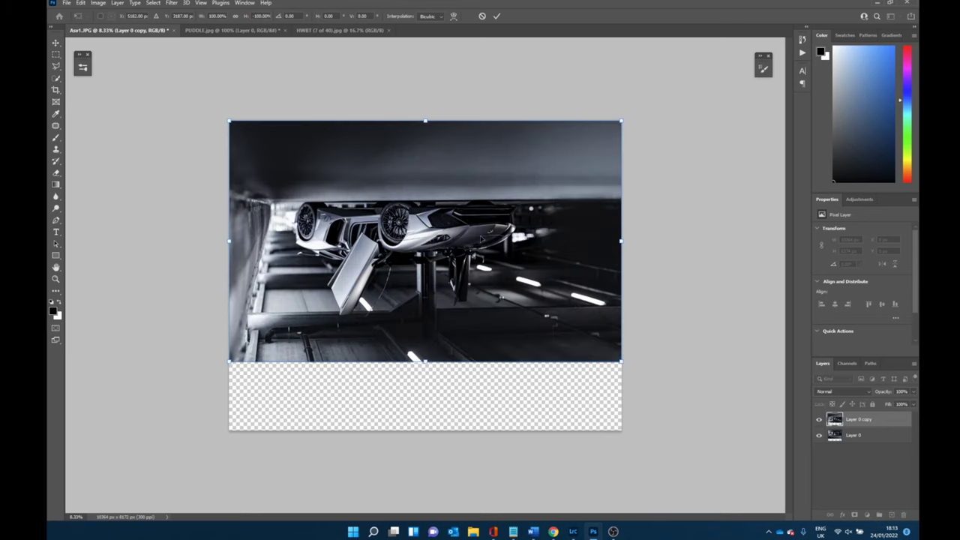
pyautogui.moveTo(441, 230); pyautogui.dragTo(443, 274)
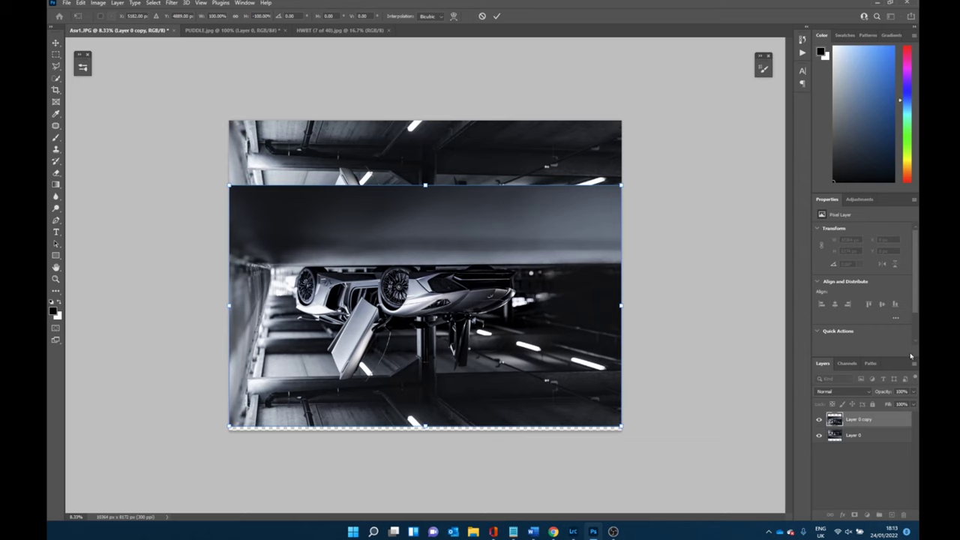
# - Lower the flipped copy's opacity to 54% and align its mirrored wheels directly beneath the original car's wheels
pyautogui.click(913, 392)
pyautogui.moveTo(909, 406); pyautogui.dragTo(893, 403)
pyautogui.moveTo(415, 307); pyautogui.dragTo(417, 321)
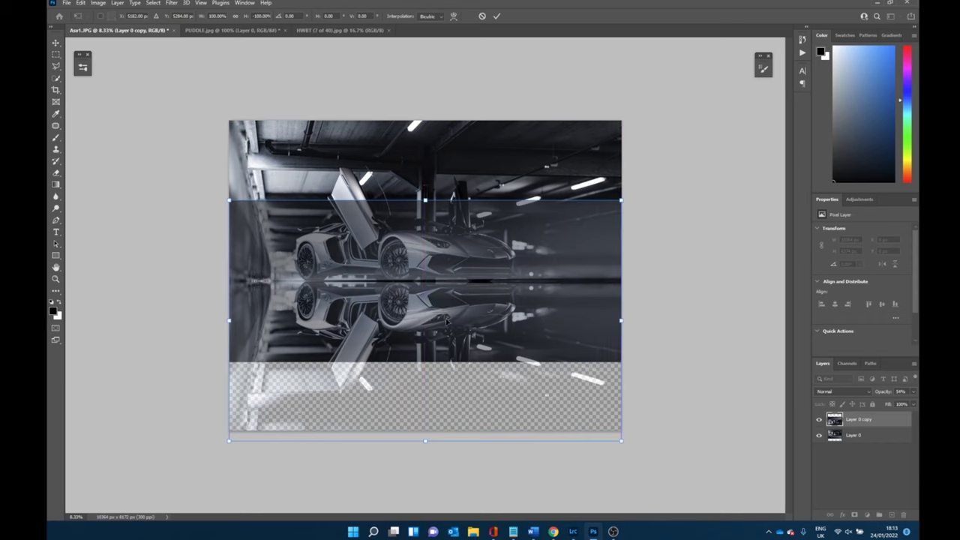
pyautogui.moveTo(446, 321); pyautogui.dragTo(446, 320)
pyautogui.moveTo(446, 321); pyautogui.dragTo(446, 320)
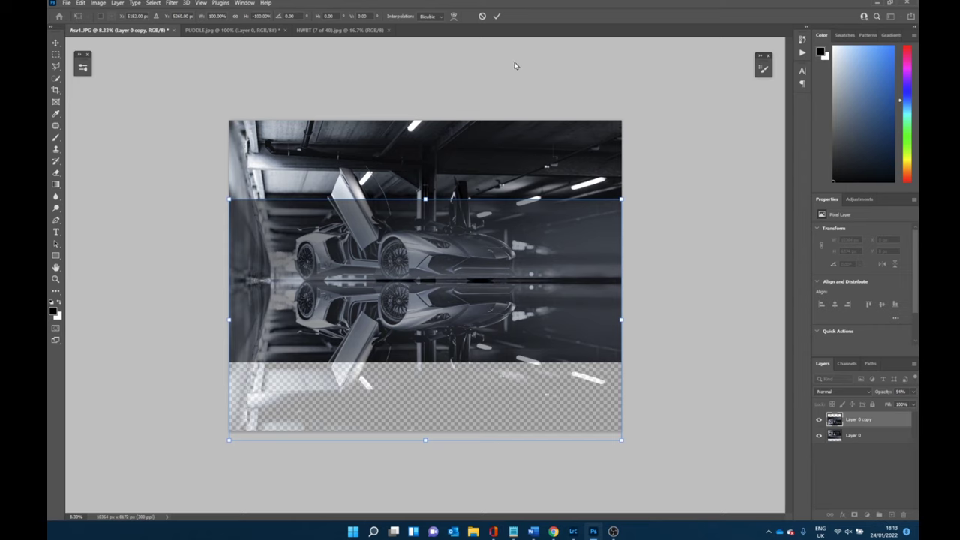
pyautogui.click(498, 18)
# - Restore the flipped layer's opacity to 100% and rename the layer "rEFLECTION IMAGE"
pyautogui.press('c')
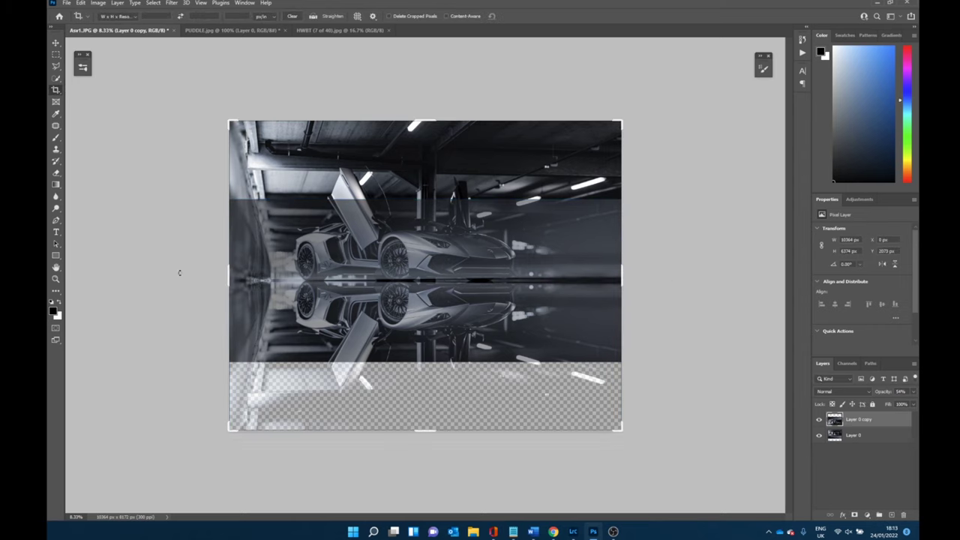
pyautogui.click(913, 392)
pyautogui.moveTo(893, 404); pyautogui.dragTo(912, 403)
pyautogui.doubleClick(855, 420)
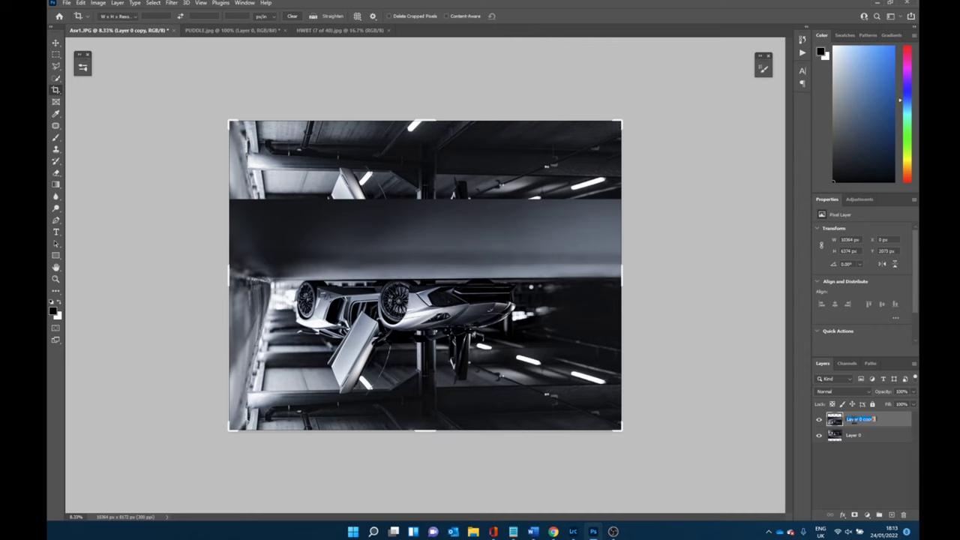
pyautogui.write('REFLECTION IMAGE')
pyautogui.press('Return')
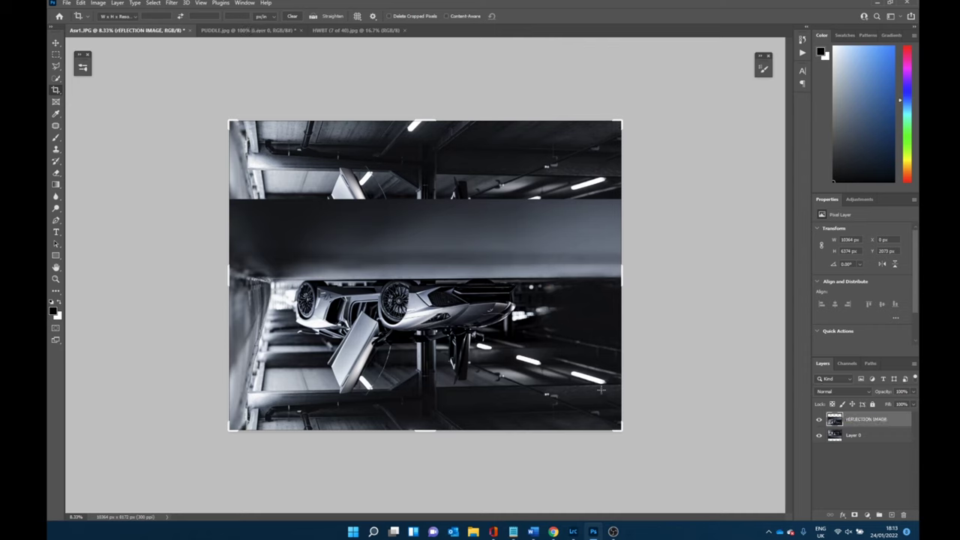
# - Select the full-width area above the mirrored wheels with the Rectangular Marquee and feather the selection by 5 pixels
pyautogui.click(55, 54)
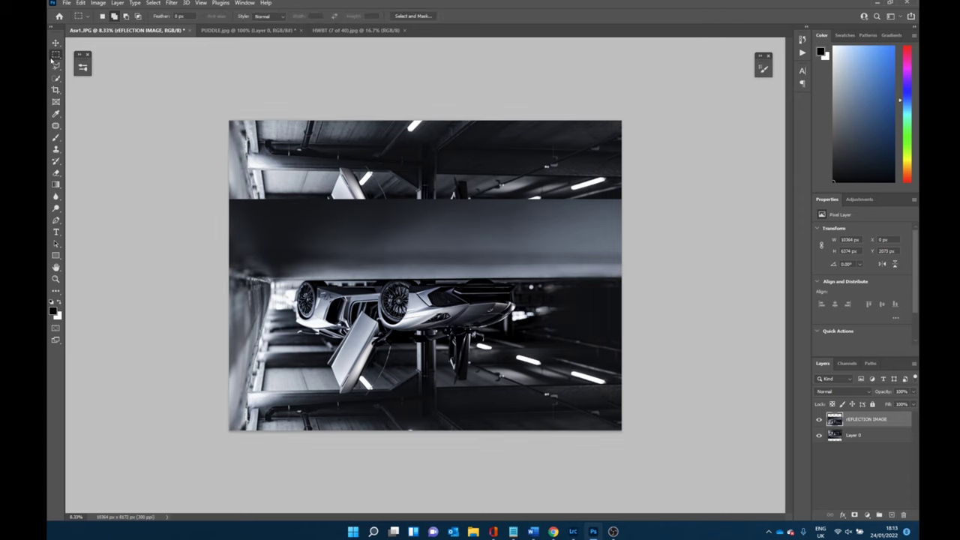
pyautogui.moveTo(225, 140); pyautogui.dragTo(688, 281)
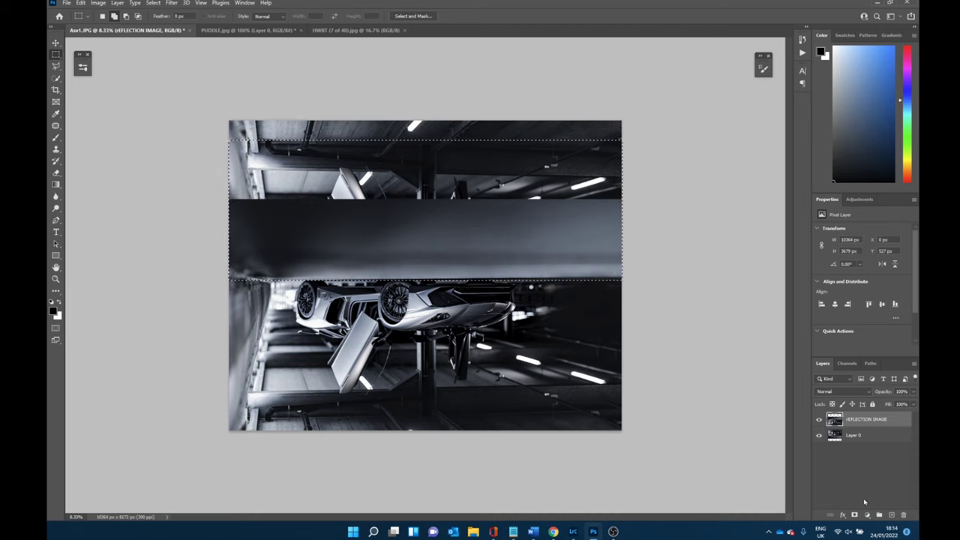
pyautogui.click(153, 3)
pyautogui.moveTo(187, 140)
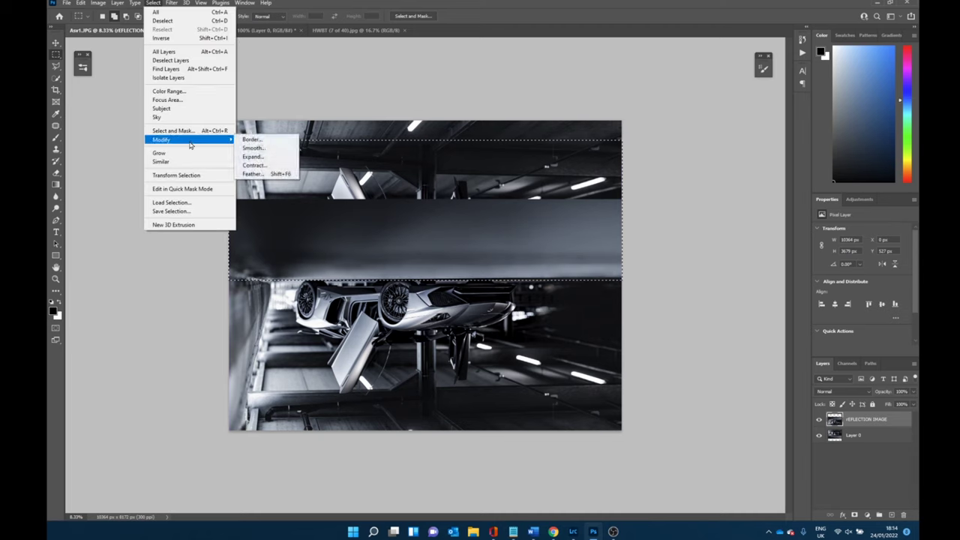
pyautogui.click(260, 175)
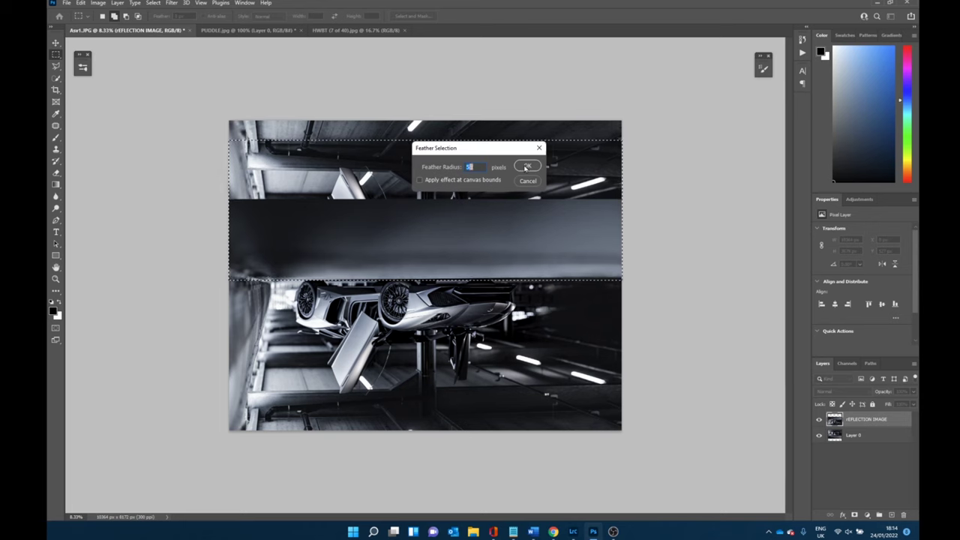
pyautogui.click(525, 167)
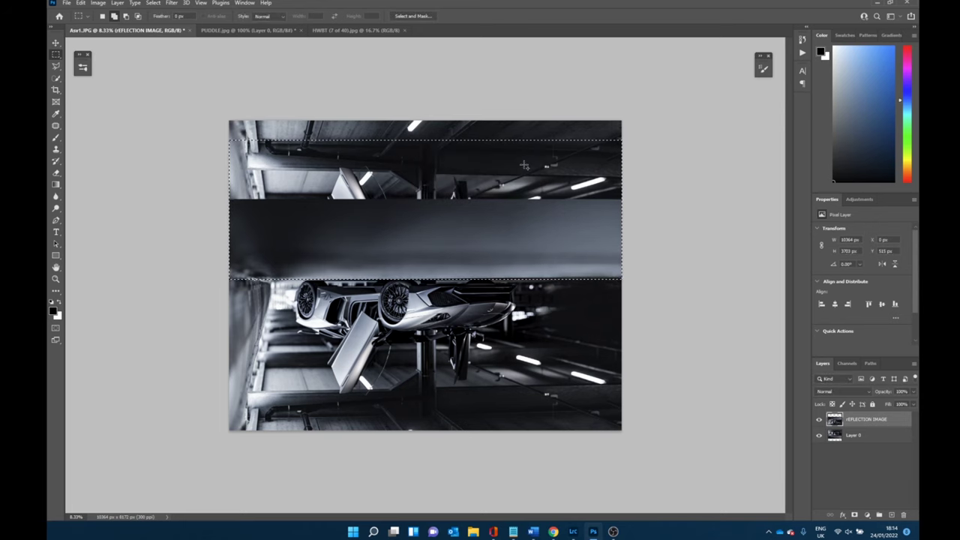
# - Add a layer mask to the reflection layer from the selection and invert it to hide the area above the mirrored wheels
pyautogui.click(853, 514)
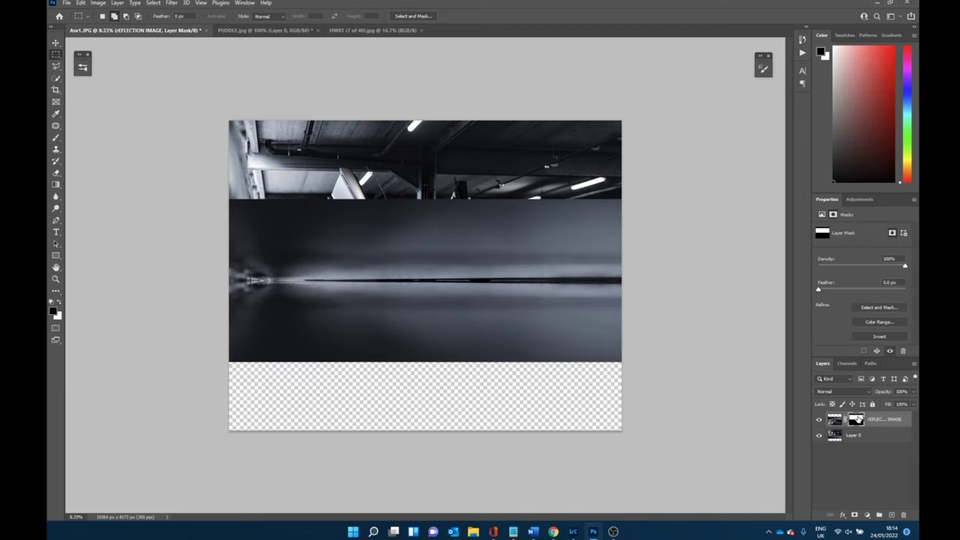
pyautogui.keyDown('shift'); pyautogui.click(855, 421); pyautogui.keyUp('shift')
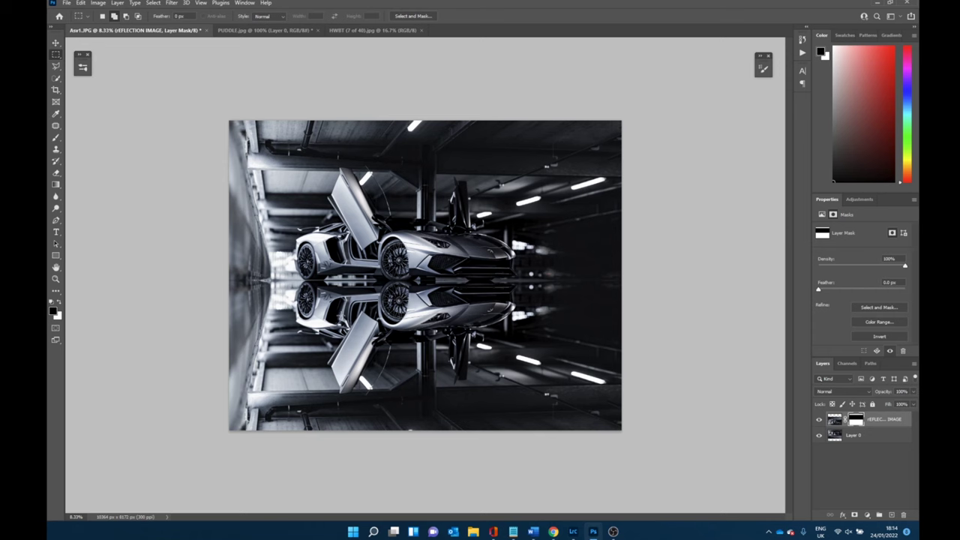
# - Examine the seam between the car and its reflection up close, from the rear wheel to the front bumper
pyautogui.hotkey('ctrl', '+')
pyautogui.hotkey('ctrl', '+')
pyautogui.hotkey('ctrl', '+')
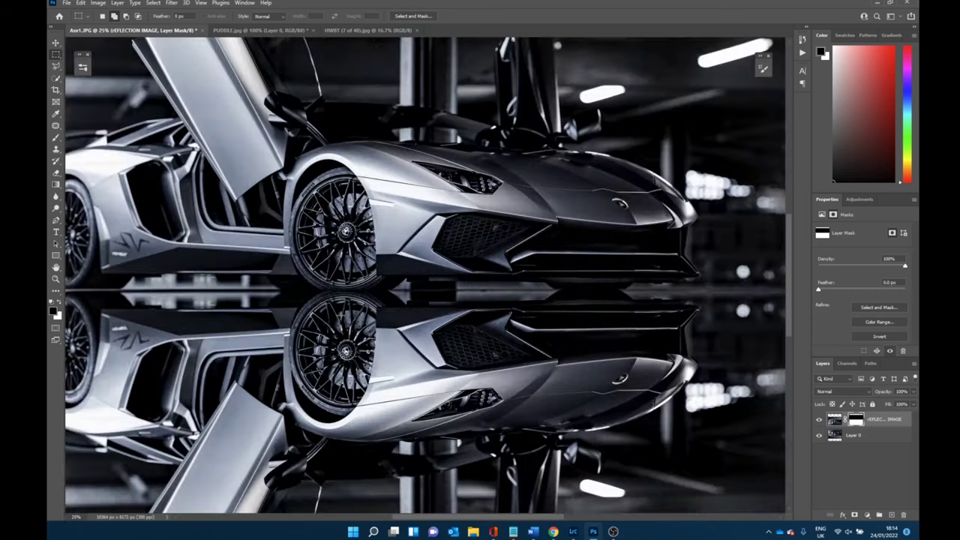
pyautogui.moveTo(471, 300); pyautogui.dragTo(630, 308)
pyautogui.click(548, 322)
pyautogui.hotkey('ctrl', '+')
pyautogui.hotkey('ctrl', '+')
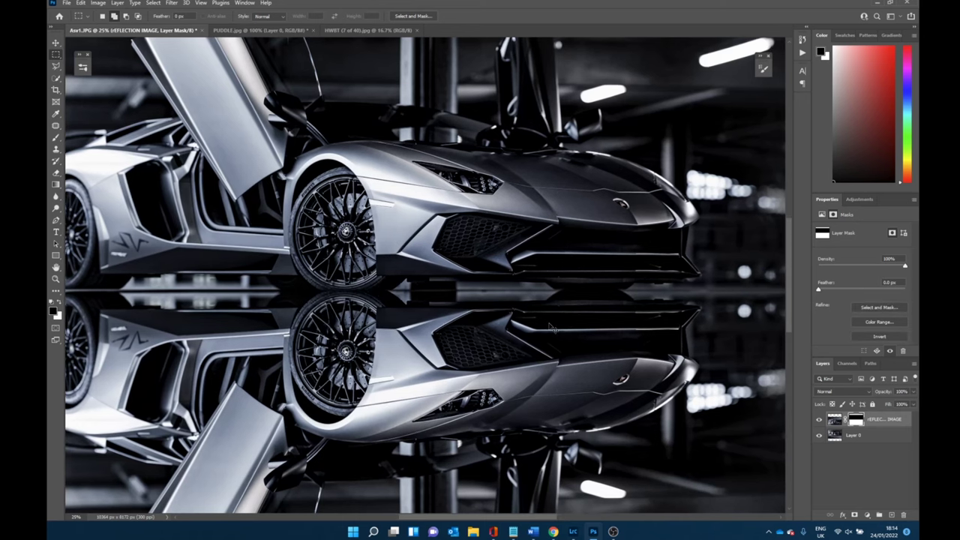
pyautogui.hscroll(-15, 592, 293)
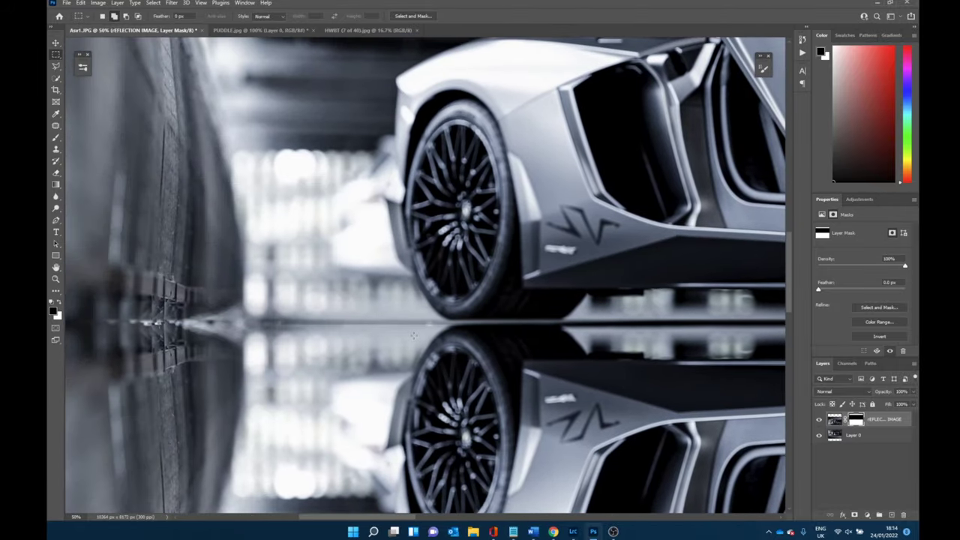
pyautogui.hscroll(10, 581, 325)
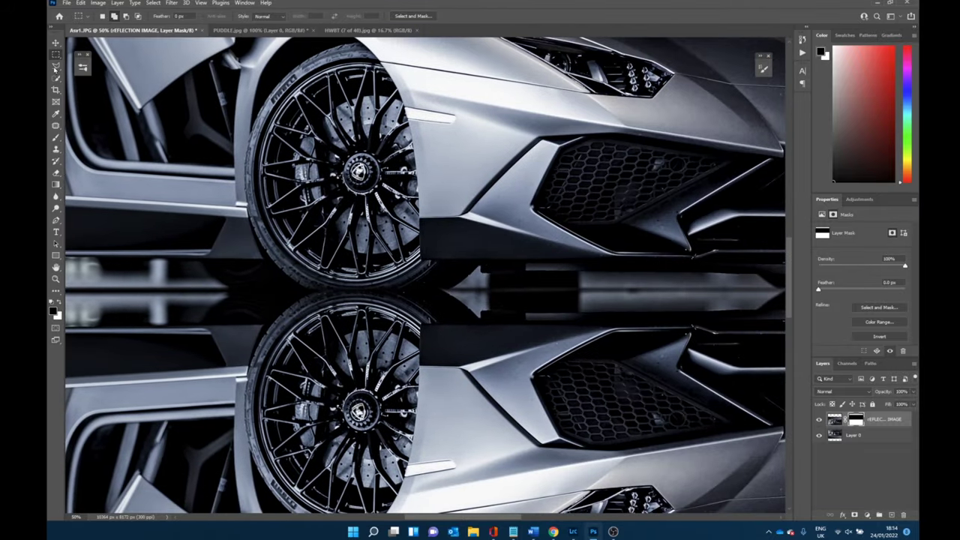
# - Touch up the reflection layer's mask with the Brush around the front wheel, switch to white paint and check the seam along the car
pyautogui.click(56, 125)
pyautogui.moveTo(372, 276)
pyautogui.mouseDown()
pyautogui.moveTo(420, 233)
pyautogui.moveTo(425, 246)
pyautogui.mouseUp()
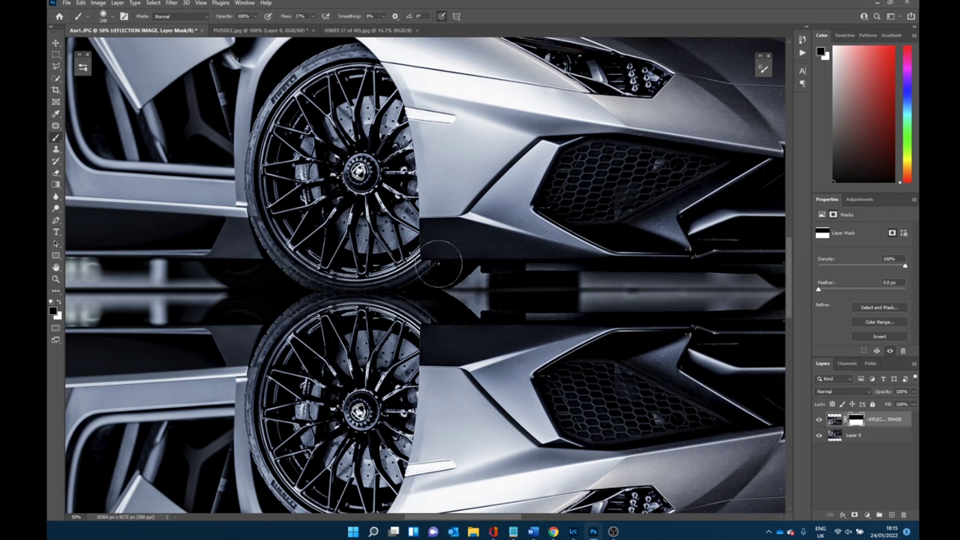
pyautogui.press('x')
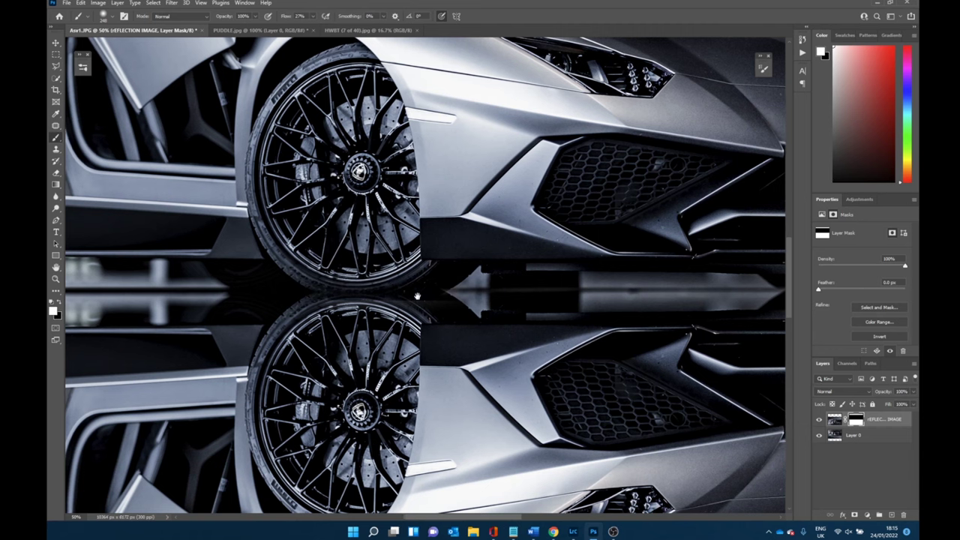
pyautogui.moveTo(417, 297); pyautogui.dragTo(277, 287)
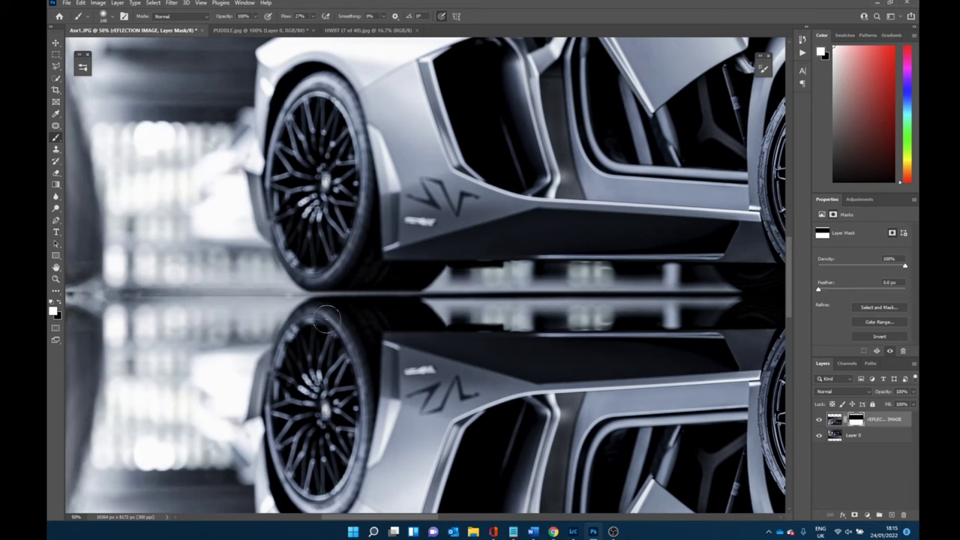
pyautogui.hscroll(4, 353, 299)
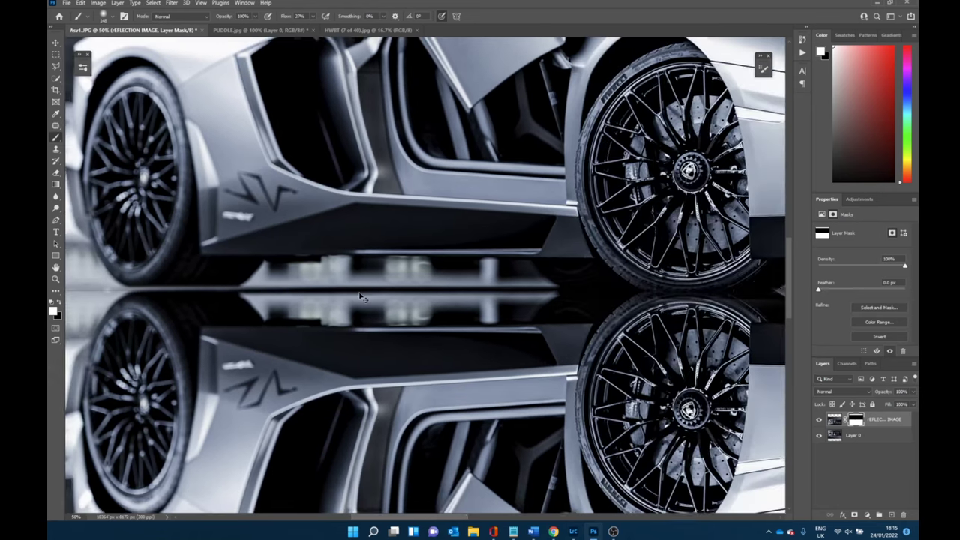
pyautogui.scroll(-5, 361, 297)
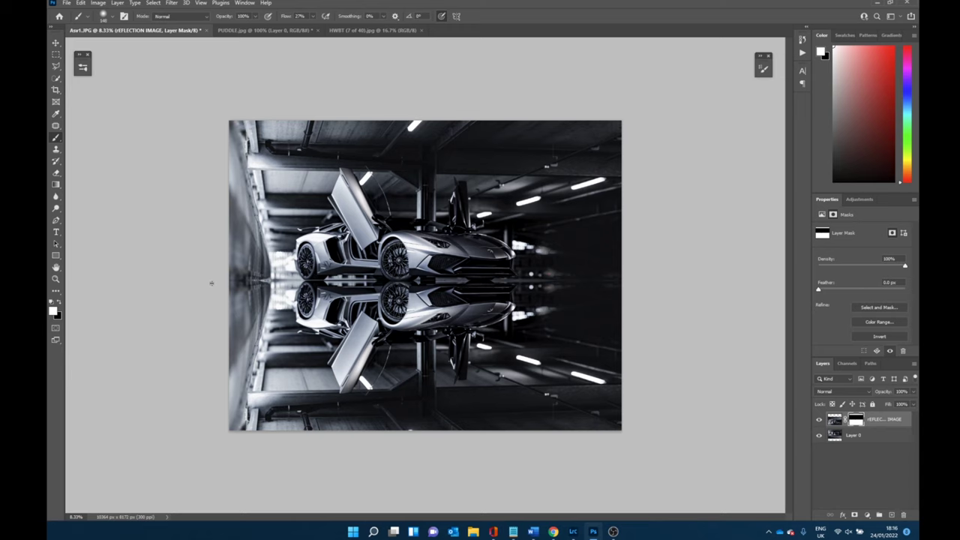
# - Add a Curves adjustment clipped to the reflection layer, darken its midtones to input 144, output 97, and compare it on and off
pyautogui.click(867, 514)
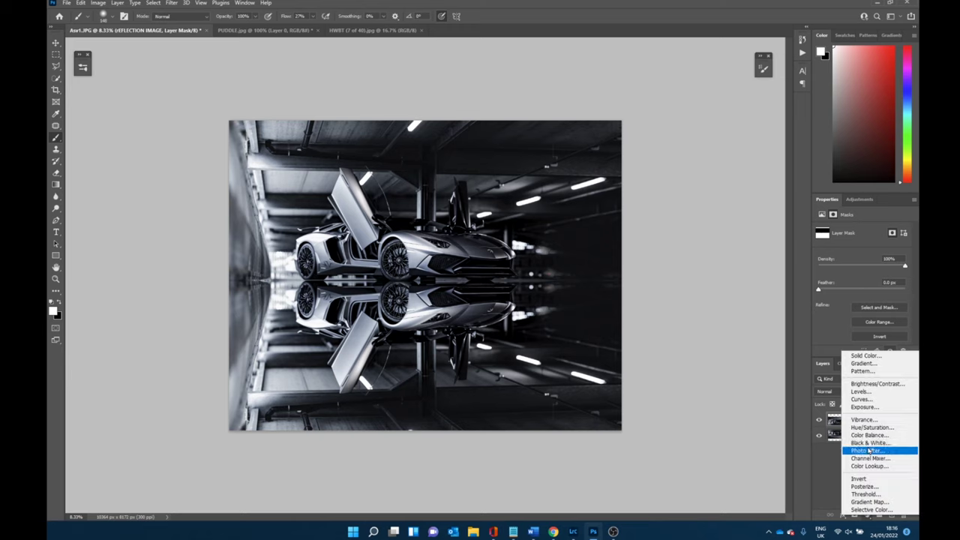
pyautogui.click(874, 402)
pyautogui.moveTo(865, 288); pyautogui.dragTo(876, 293)
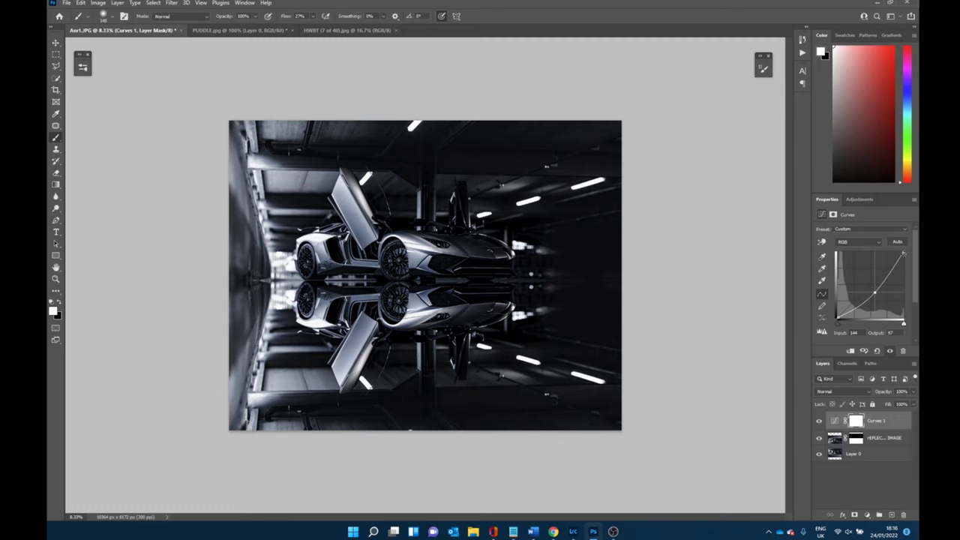
pyautogui.keyDown('alt'); pyautogui.click(890, 428); pyautogui.keyUp('alt')
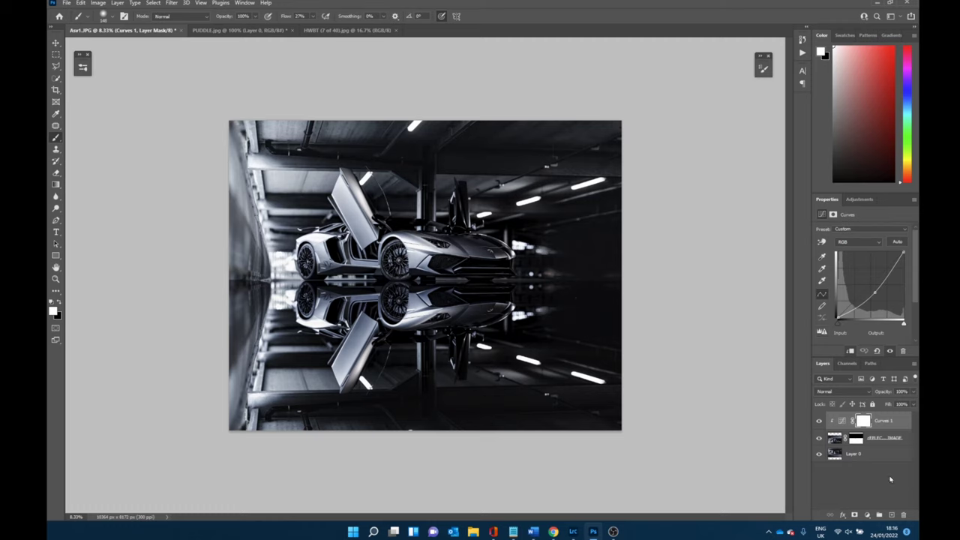
pyautogui.click(819, 422)
pyautogui.click(819, 422)
pyautogui.click(819, 422)
pyautogui.click(818, 422)
# - Paint black with a large brush on the Curves mask along the reflection's upper middle area, and compare the adjustment on and off
pyautogui.click(863, 421)
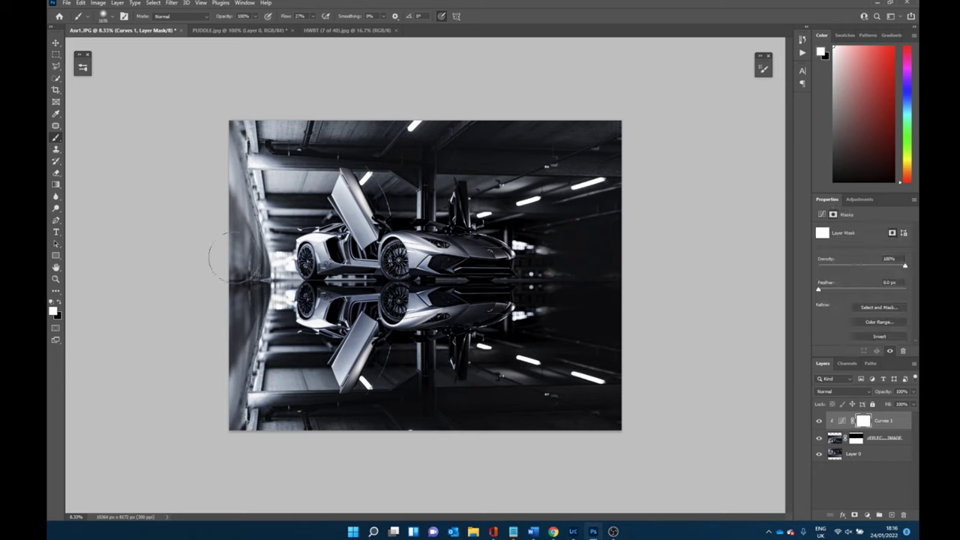
pyautogui.press('x')
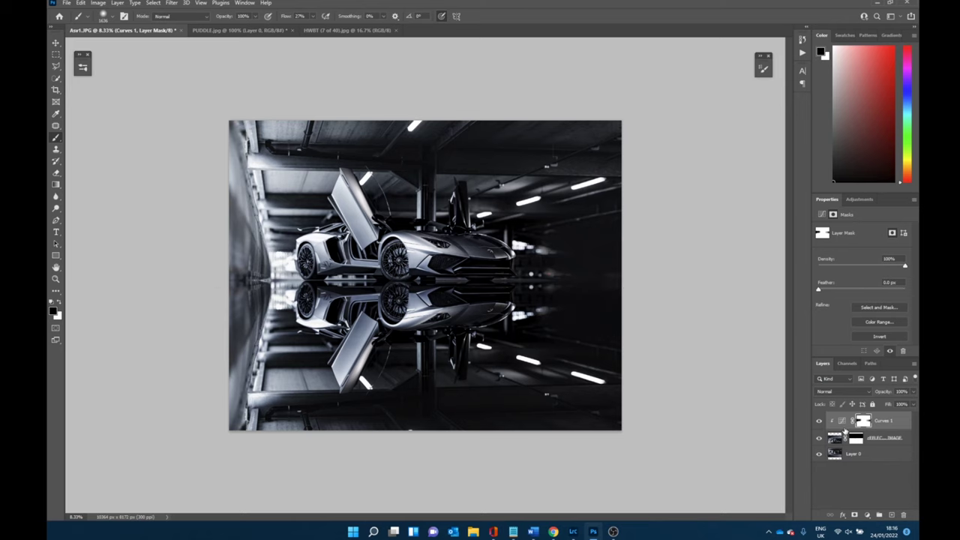
pyautogui.click(819, 421)
pyautogui.click(819, 421)
pyautogui.click(819, 422)
pyautogui.click(818, 421)
# - Add a second Curves adjustment, darken its midtones to input 145, output 89, and clip it to the reflection layer
pyautogui.click(867, 515)
pyautogui.click(871, 402)
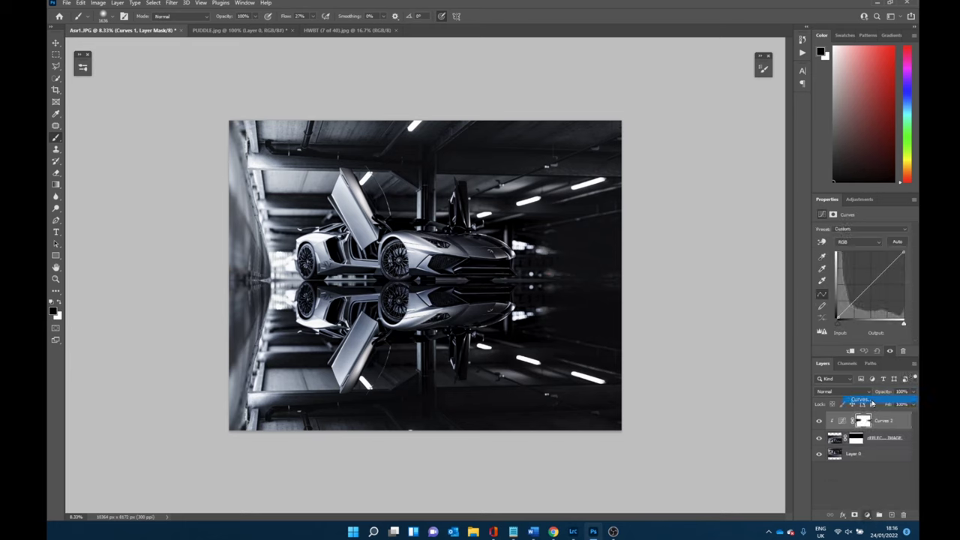
pyautogui.moveTo(867, 285); pyautogui.dragTo(875, 296)
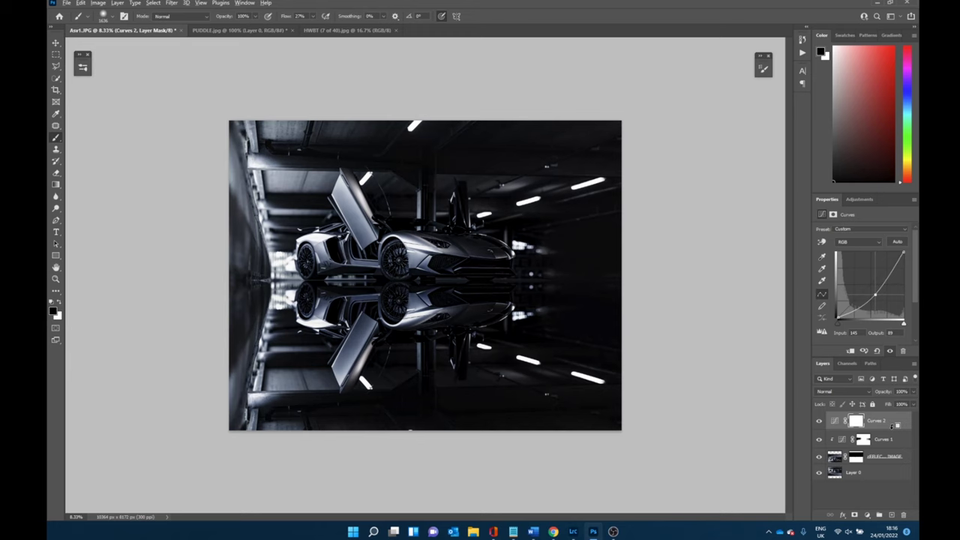
pyautogui.hotkey('ctrl', 'alt', 'g')
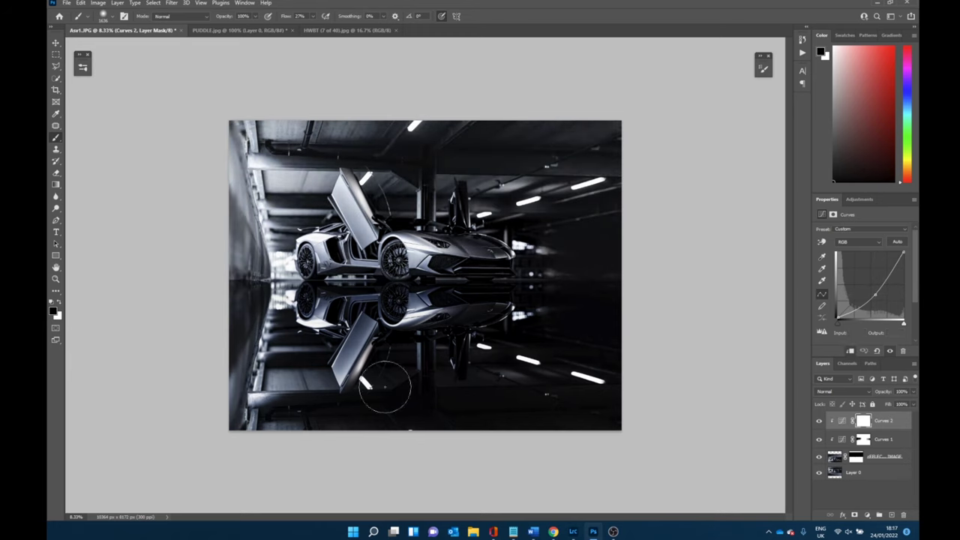
# - Draw a linear black-to-white gradient upward on the Curves 2 mask, compare the adjustment on and off, and redraw the gradient shorter
pyautogui.click(54, 187)
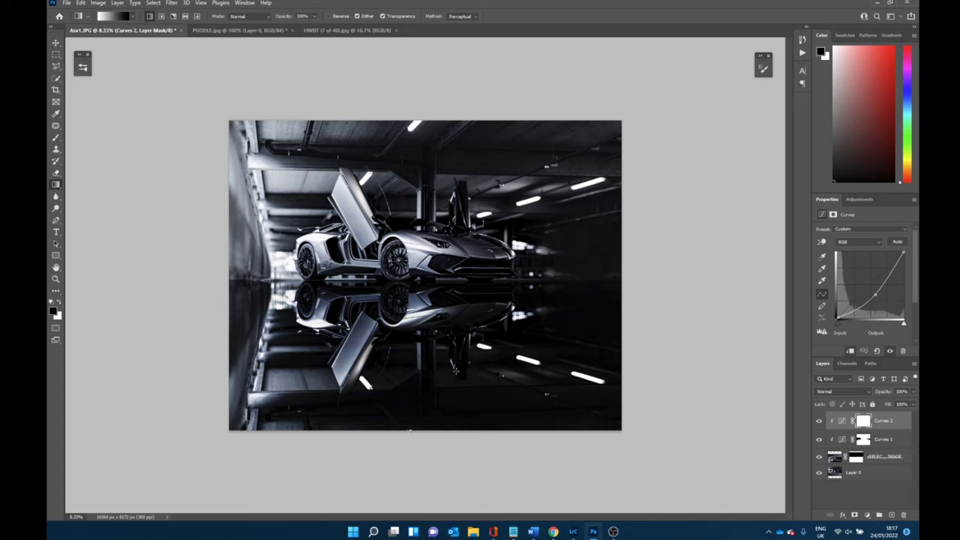
pyautogui.moveTo(405, 431); pyautogui.dragTo(403, 274)
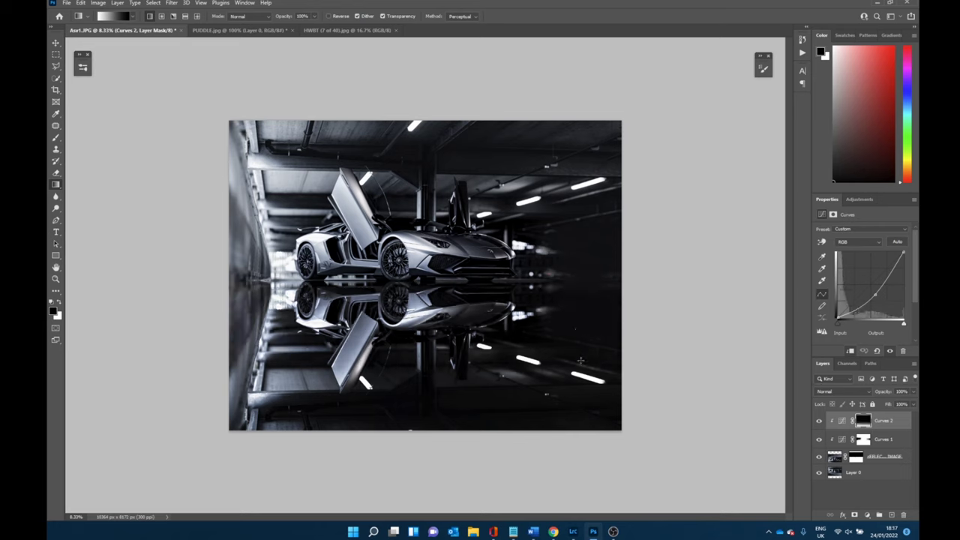
pyautogui.click(819, 422)
pyautogui.click(819, 421)
pyautogui.moveTo(403, 371); pyautogui.dragTo(401, 289)
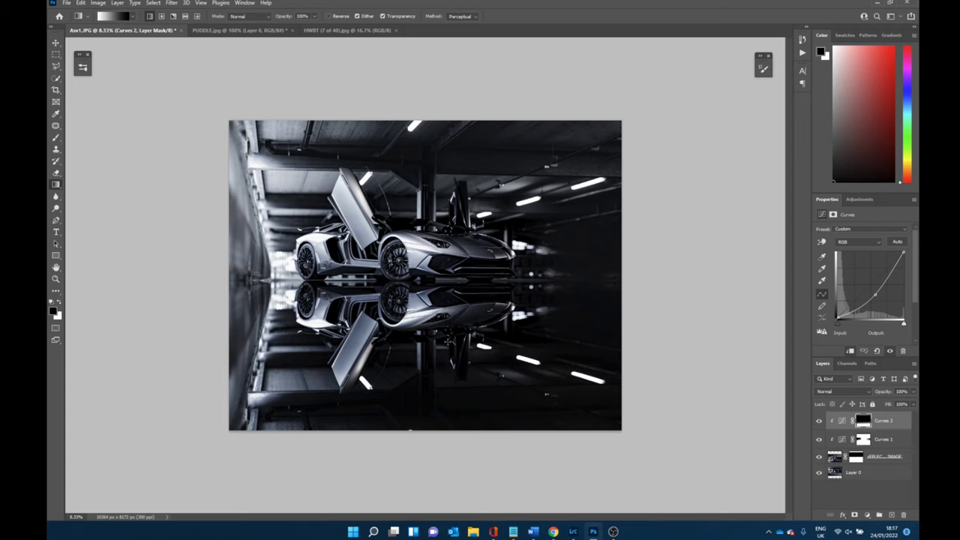
pyautogui.scroll(2, 439, 344)
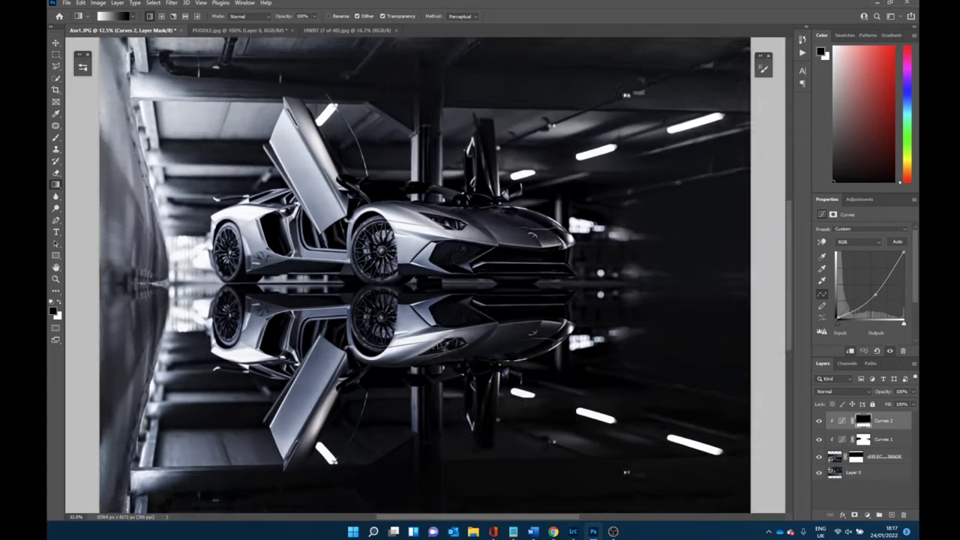
pyautogui.scroll(-4, 437, 343)
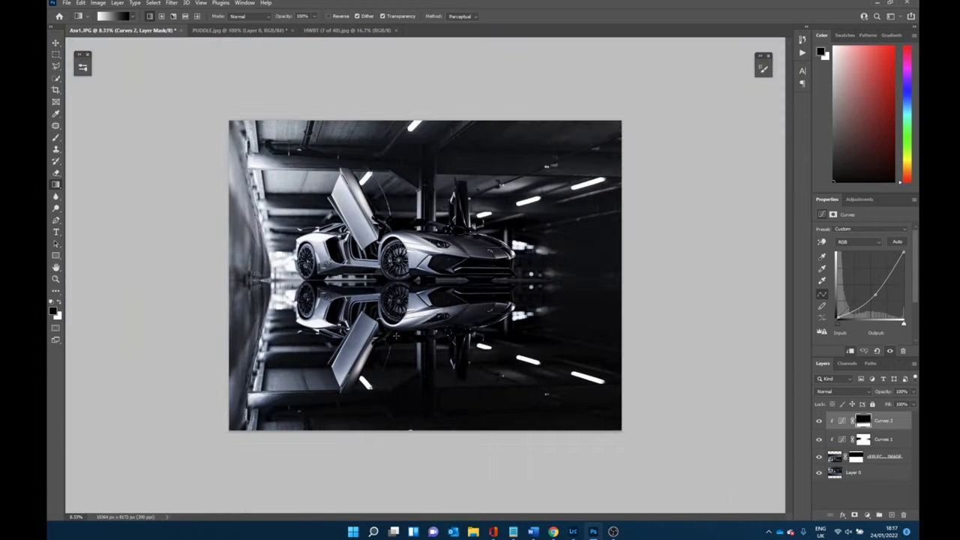
# - Duplicate the reflection layer, hide the original, and apply a Gaussian Blur with a radius just under 3.5 pixels to the copy
pyautogui.click(838, 458)
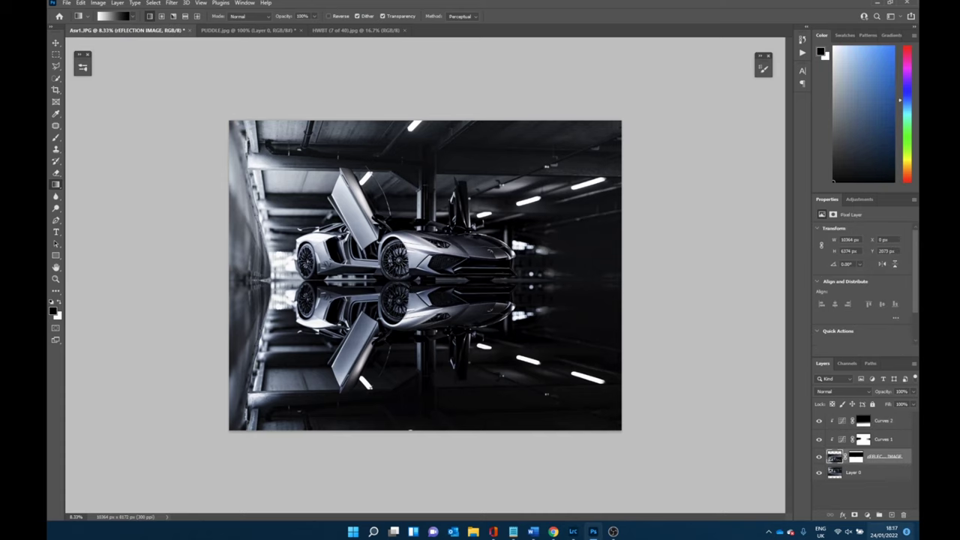
pyautogui.moveTo(888, 514); pyautogui.dragTo(888, 514)
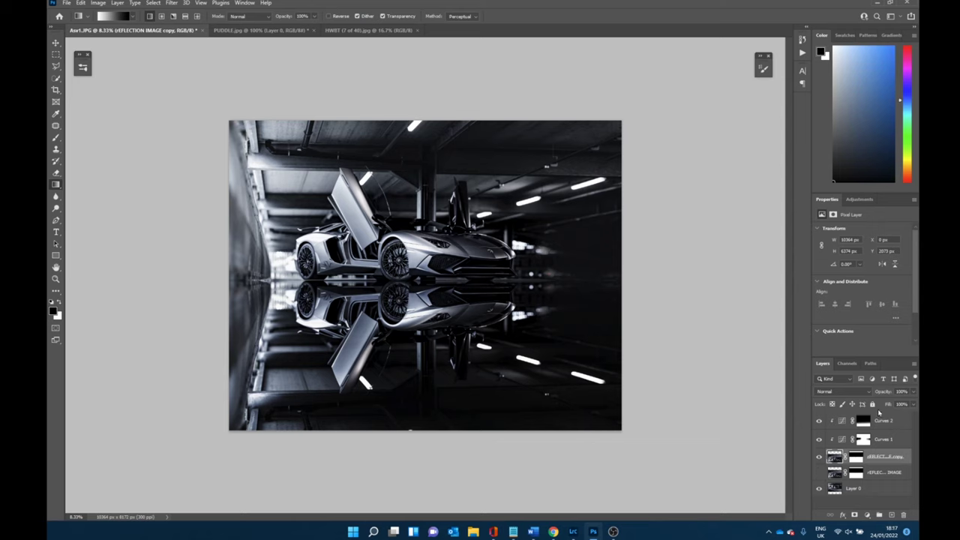
pyautogui.click(169, 4)
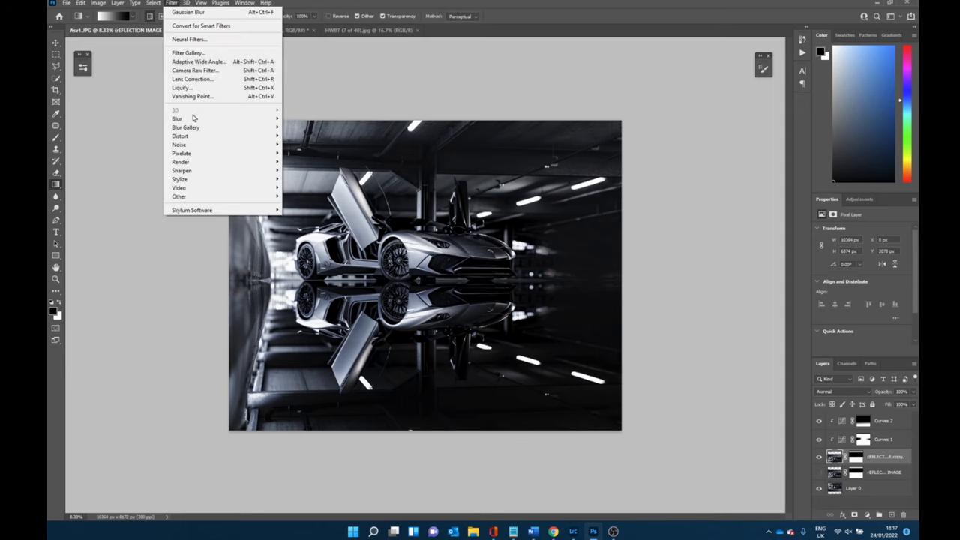
pyautogui.moveTo(255, 120)
pyautogui.click(319, 153)
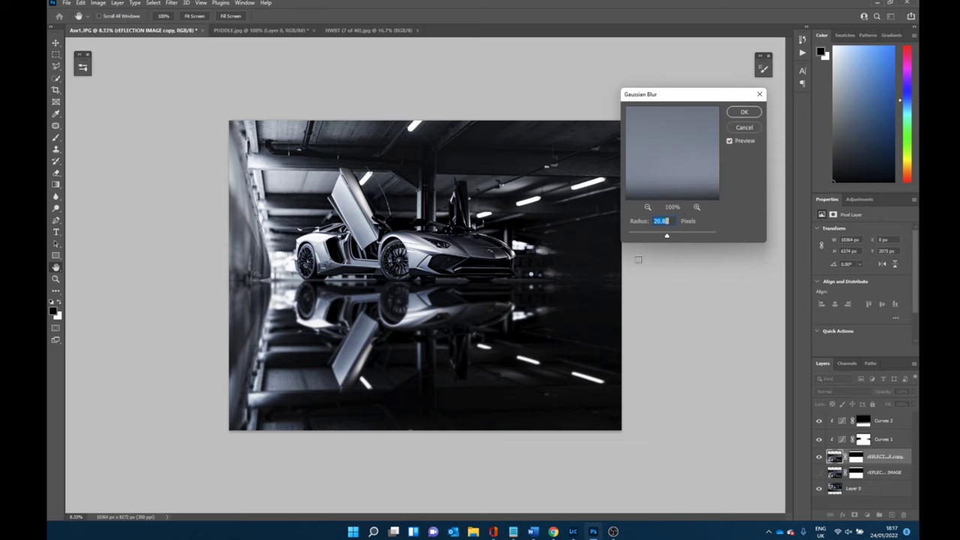
pyautogui.moveTo(667, 235); pyautogui.dragTo(672, 237)
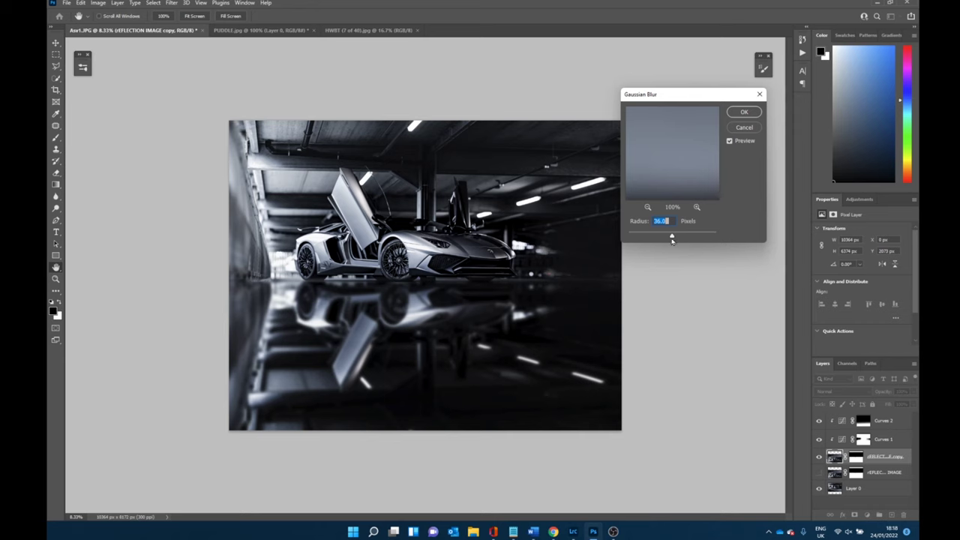
pyautogui.moveTo(672, 238); pyautogui.dragTo(628, 237)
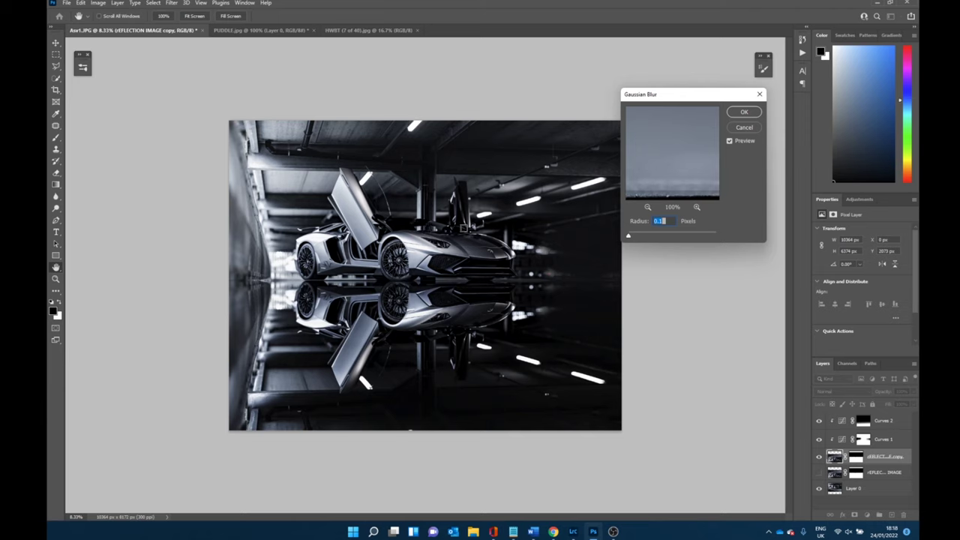
pyautogui.moveTo(631, 237); pyautogui.dragTo(645, 238)
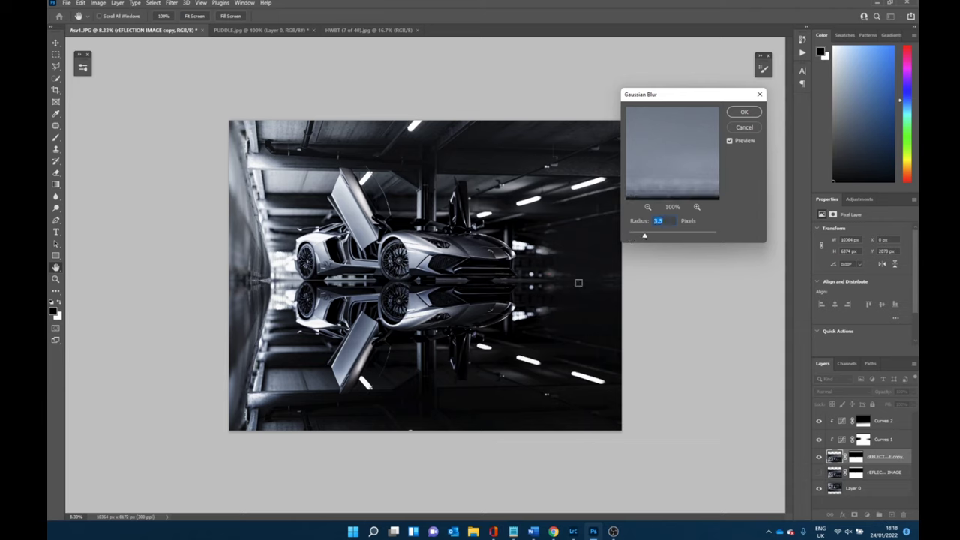
pyautogui.click(601, 164)
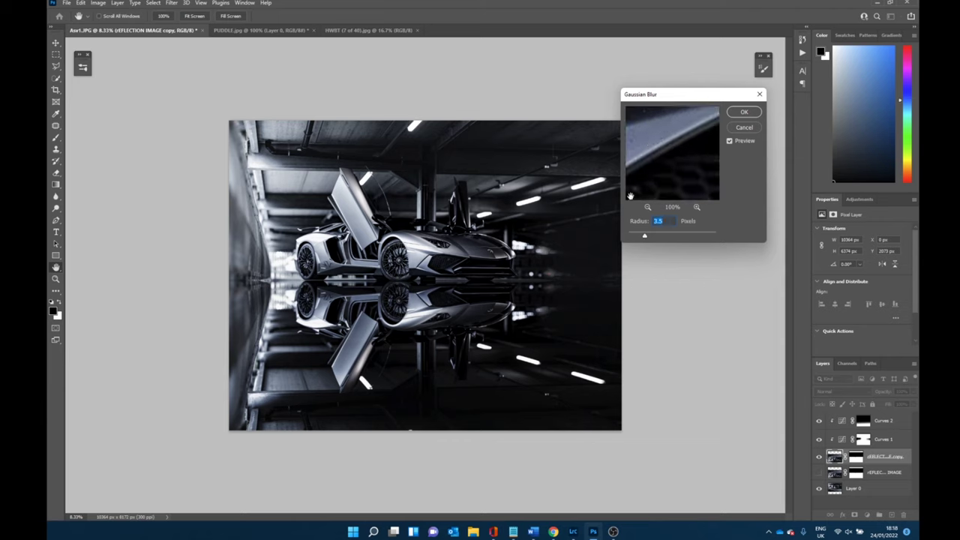
pyautogui.moveTo(646, 237); pyautogui.dragTo(643, 237)
pyautogui.click(744, 111)
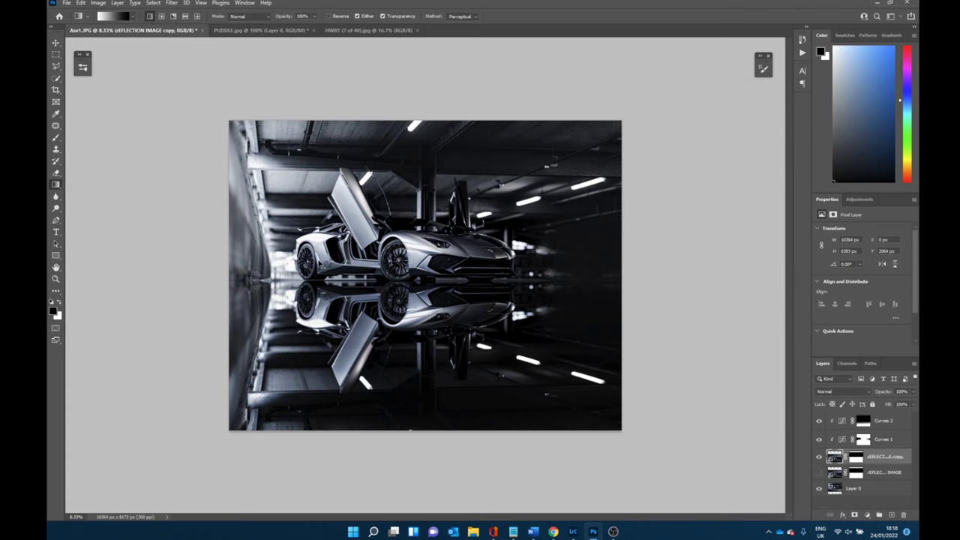
# - Examine the blurred reflection up close around the front wheel and bumper
pyautogui.hotkey('ctrl', '+')
pyautogui.hotkey('ctrl', '+')
pyautogui.hotkey('ctrl', '+')
pyautogui.hotkey('ctrl', '+')
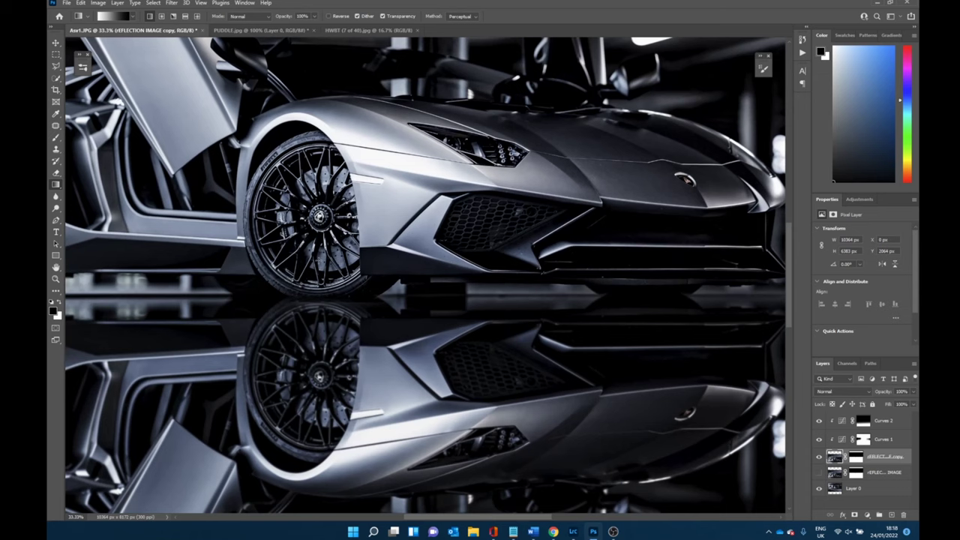
pyautogui.hotkey('ctrl', '-')
pyautogui.hotkey('ctrl', '-')
pyautogui.hotkey('ctrl', '-')
pyautogui.hotkey('ctrl', '-')
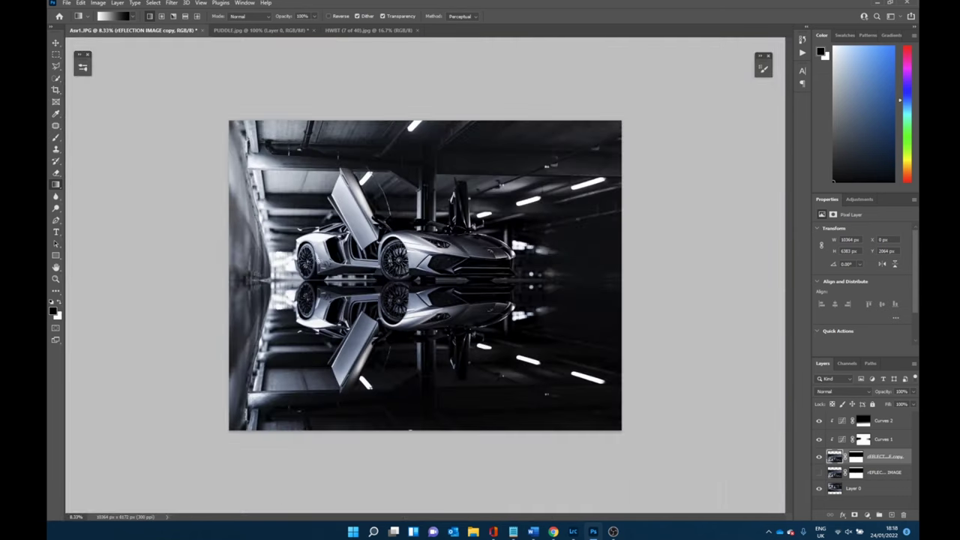
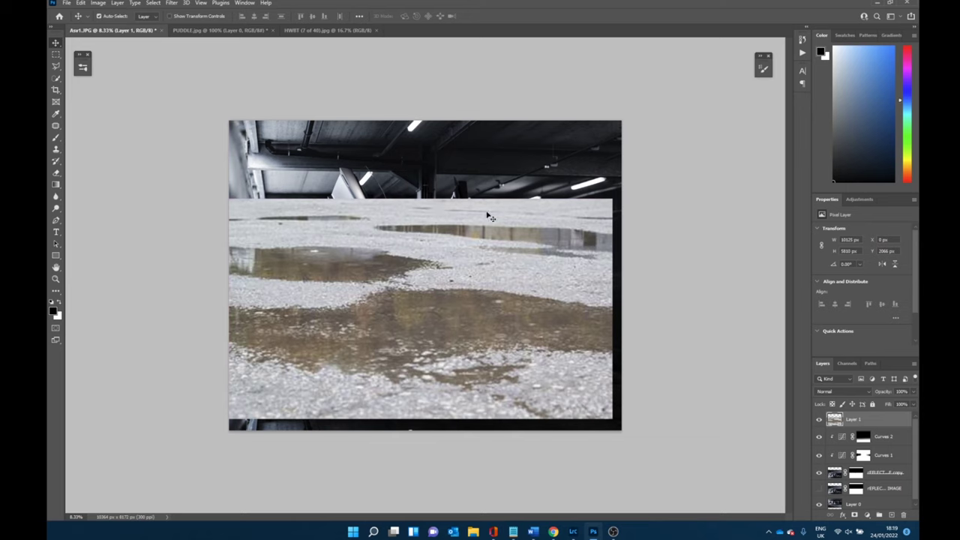
# - Select the dark puddle areas of the puddle photo with Color Range set to Shadows, fuzziness 81% and range 88
pyautogui.click(152, 3)
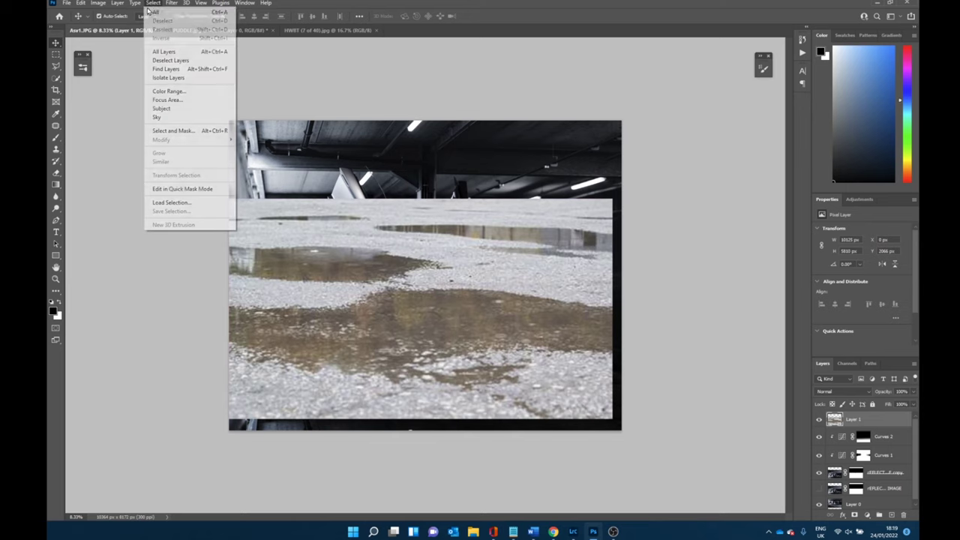
pyautogui.click(189, 90)
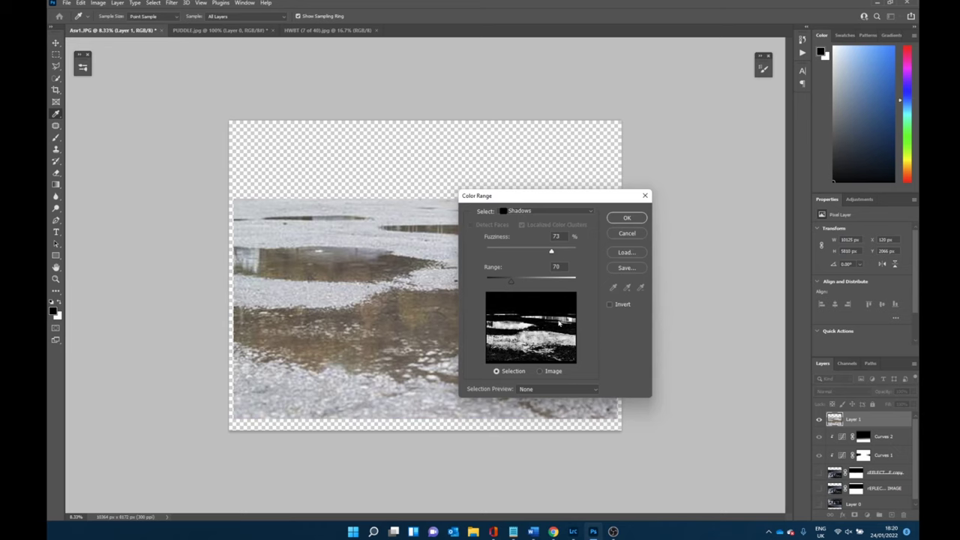
pyautogui.moveTo(555, 252); pyautogui.dragTo(559, 254)
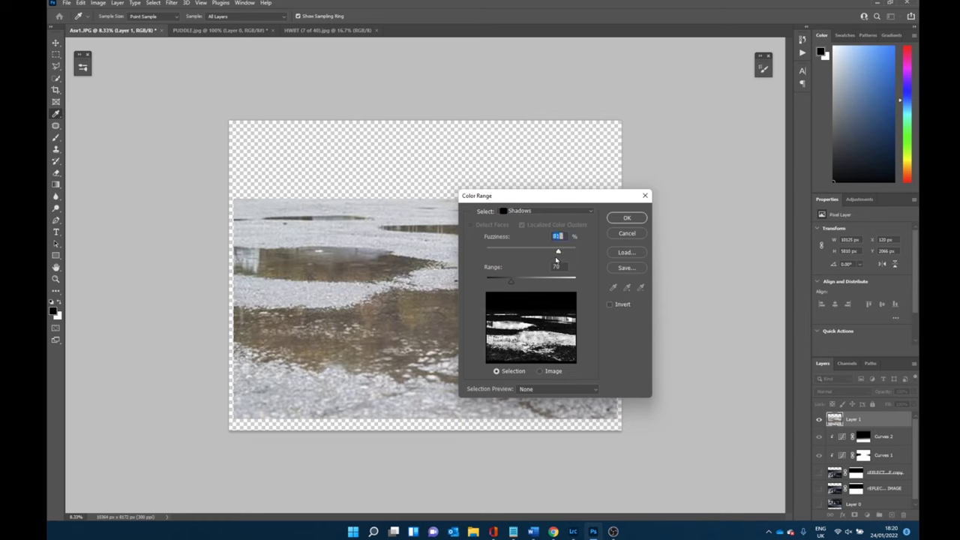
pyautogui.moveTo(514, 284); pyautogui.dragTo(518, 284)
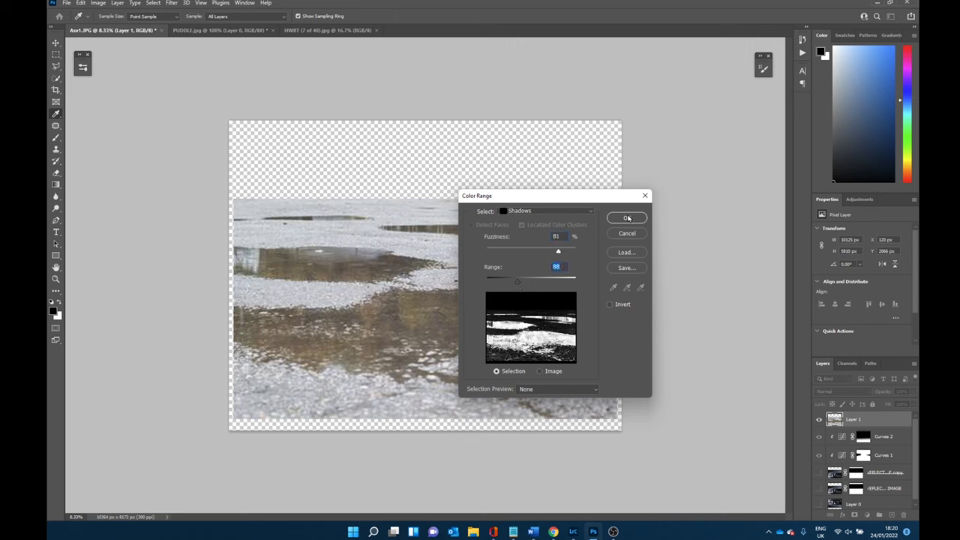
pyautogui.click(626, 218)
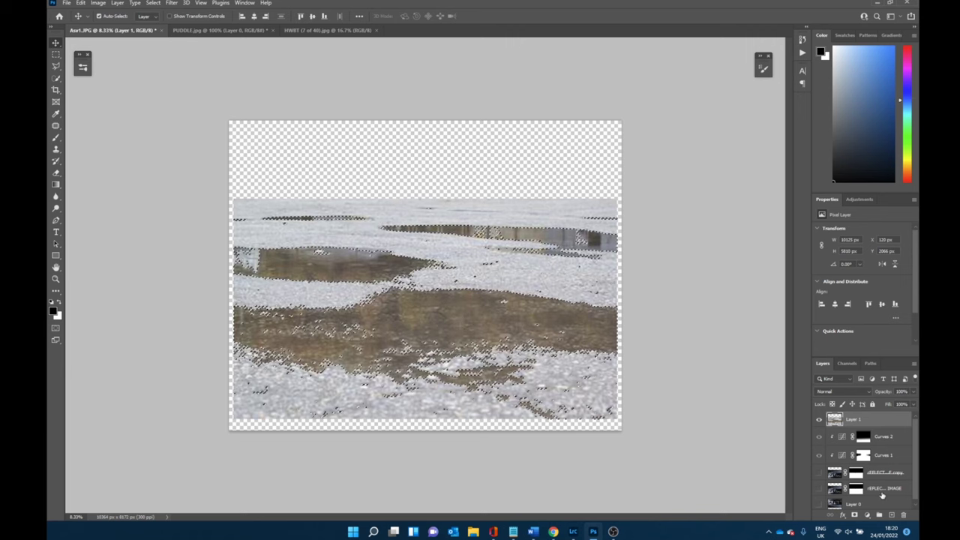
# - Group the two reflection layers with Curves 1 and Curves 2 and name the group rEFLECTION
pyautogui.scroll(-1, 882, 495)
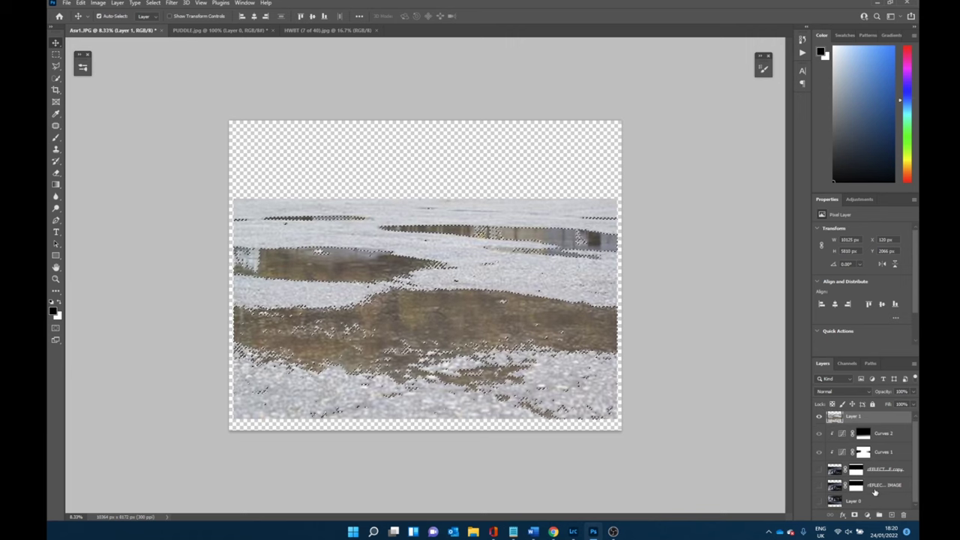
pyautogui.click(874, 487)
pyautogui.keyDown('shift'); pyautogui.click(880, 443); pyautogui.keyUp('shift')
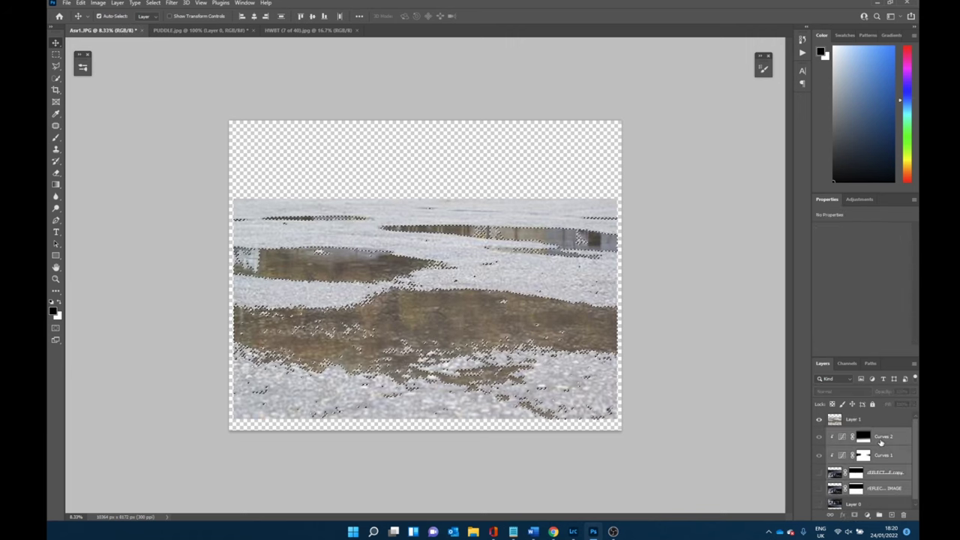
pyautogui.click(877, 515)
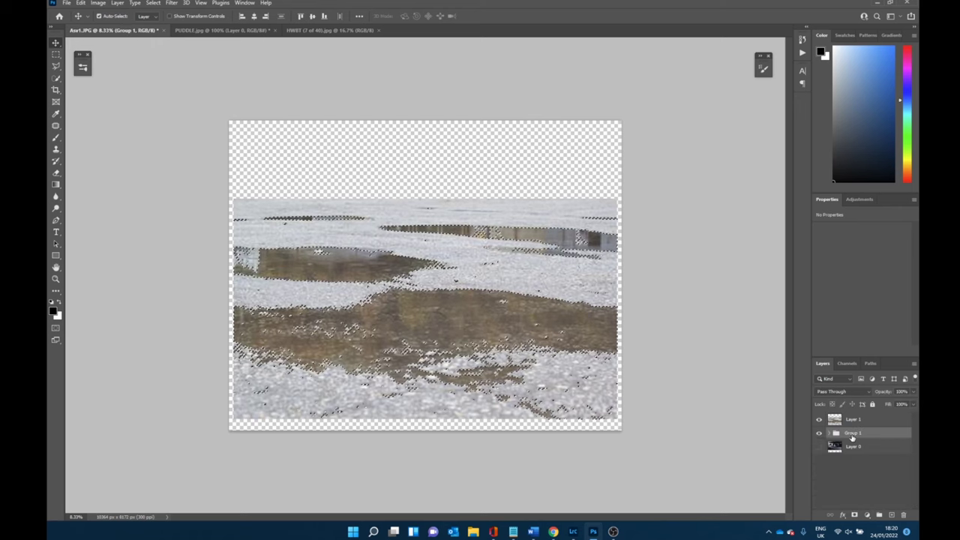
pyautogui.doubleClick(853, 433)
pyautogui.write('REFLECTION')
pyautogui.press('Return')
# - Show the car and reflection layers, hide the puddle photo, and mask the rEFLECTION group with the puddle selection
pyautogui.click(835, 433)
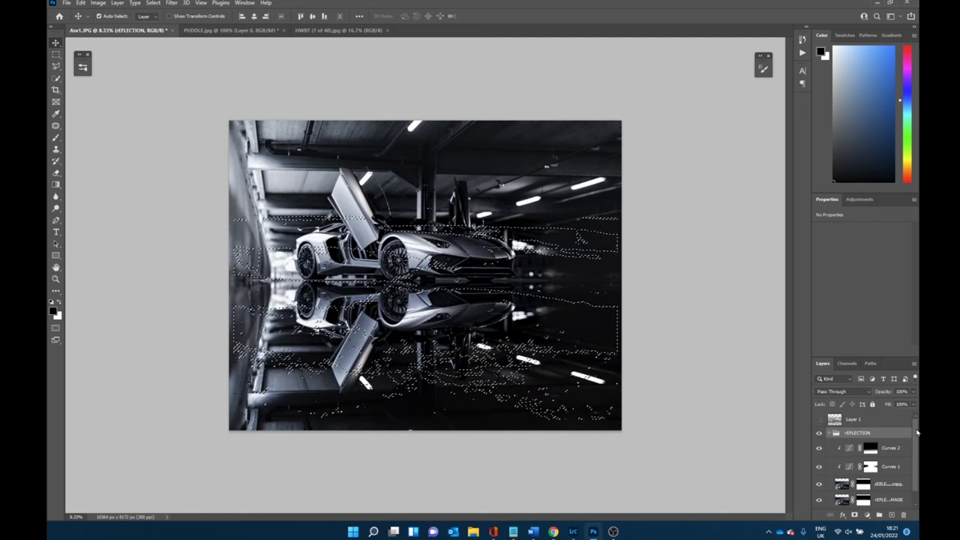
pyautogui.click(830, 435)
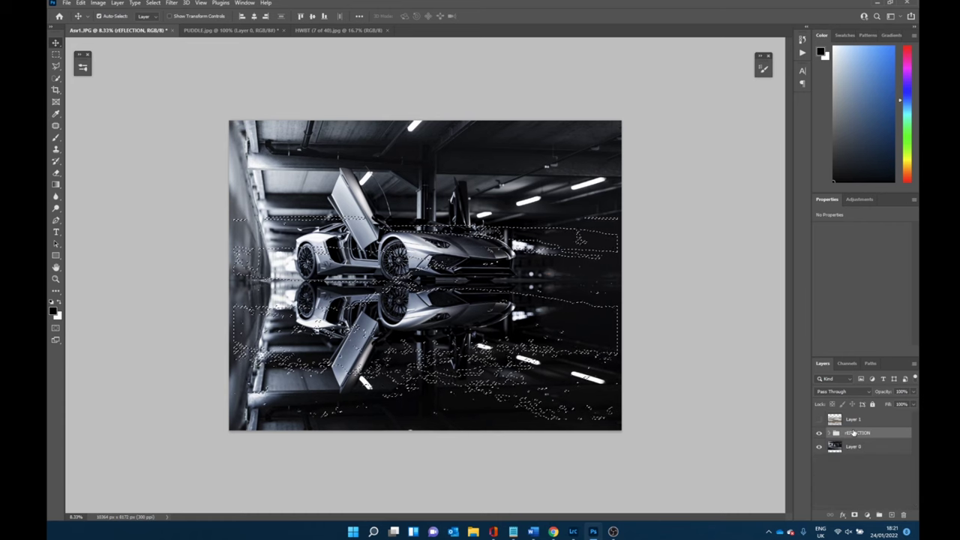
pyautogui.click(854, 515)
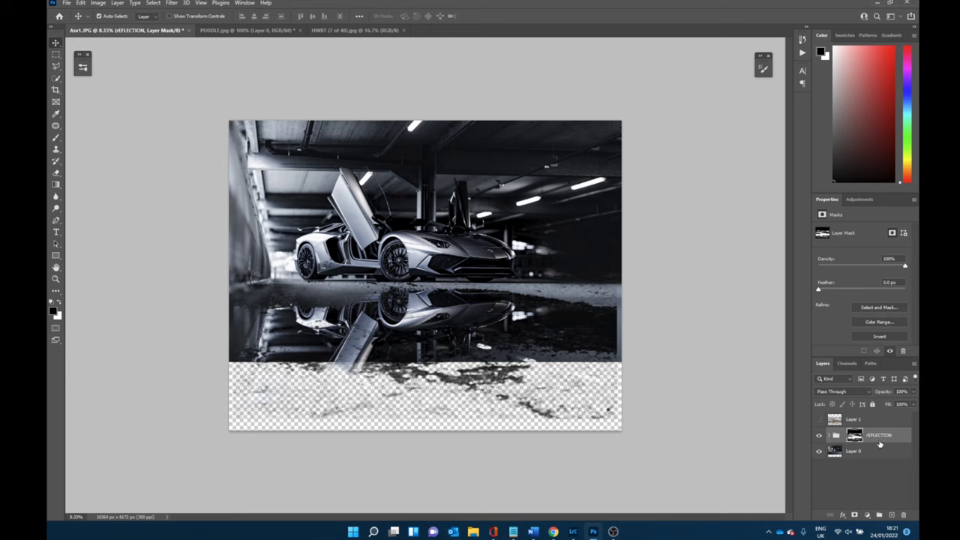
# - Free-transform the rEFLECTION group's mask, widening it to about 107.5% and moving it down so its puddle shapes sit lower beneath the car
pyautogui.hotkey('ctrl', 't')
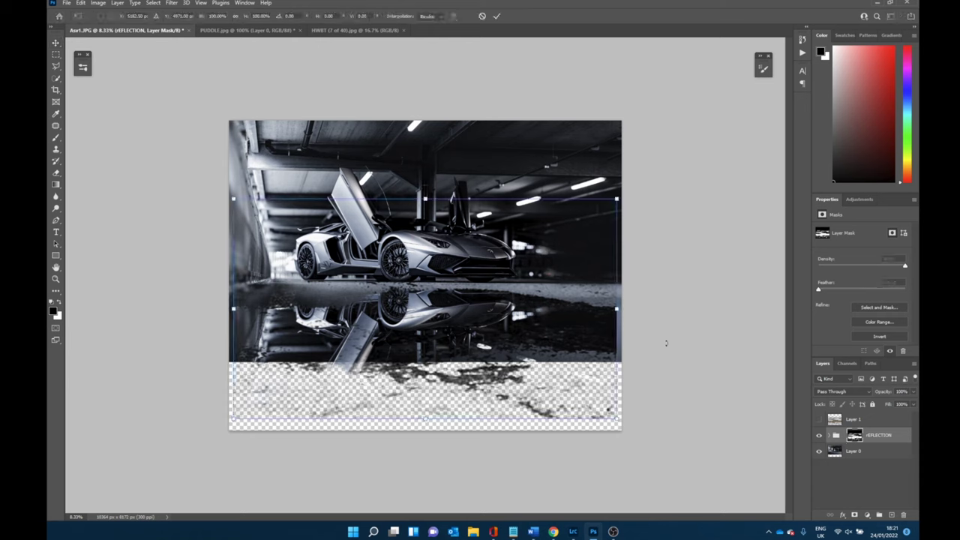
pyautogui.moveTo(615, 307); pyautogui.dragTo(626, 307)
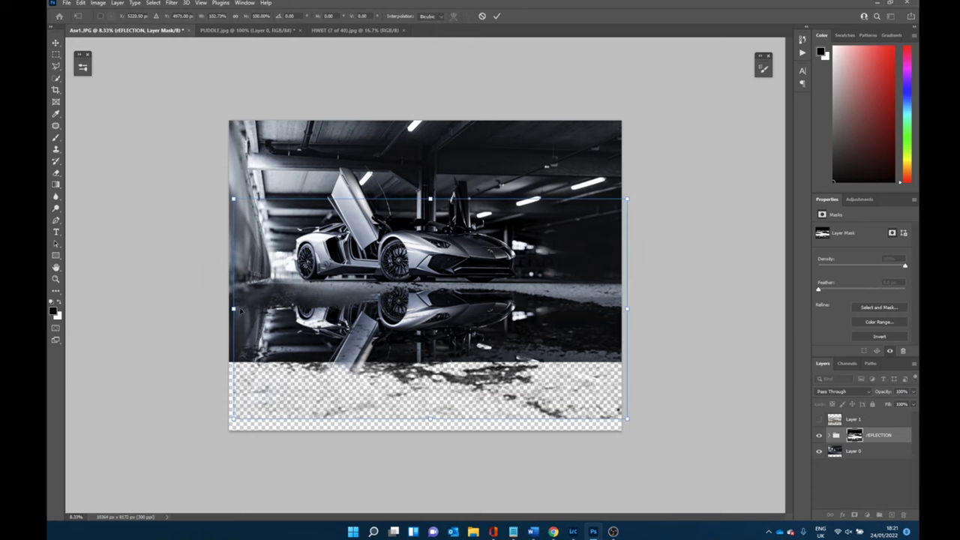
pyautogui.moveTo(233, 307); pyautogui.dragTo(215, 308)
pyautogui.moveTo(399, 358); pyautogui.dragTo(425, 384)
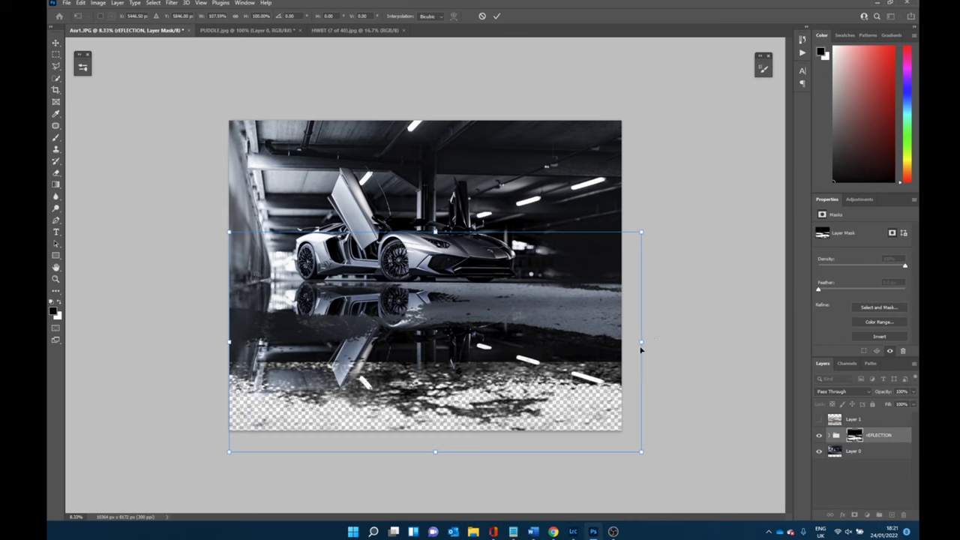
# - Apply a Perspective transform to the mask, flaring its bottom edge outward beyond both sides of the canvas, and reposition it below the car
pyautogui.rightClick(464, 315)
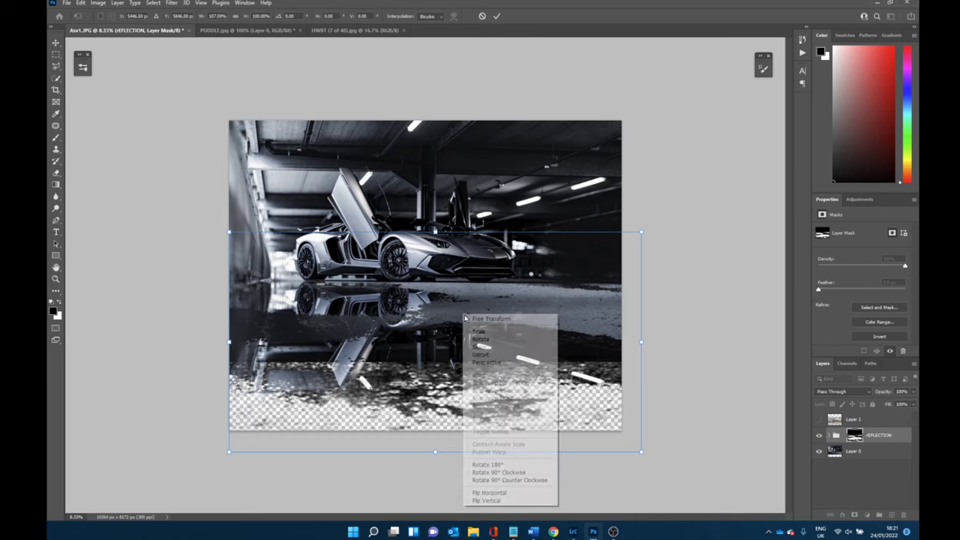
pyautogui.click(487, 363)
pyautogui.moveTo(642, 452); pyautogui.dragTo(704, 451)
pyautogui.moveTo(446, 369); pyautogui.dragTo(453, 385)
pyautogui.moveTo(363, 288); pyautogui.dragTo(363, 280)
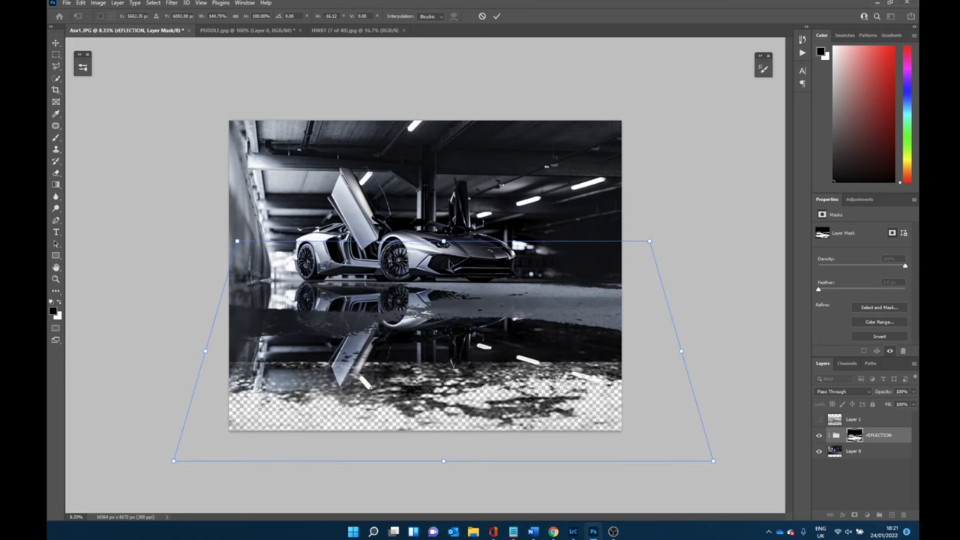
# - Fine-tune the mask's vertical position with a small downward shift and commit the transformation
pyautogui.hotkey('shift', 'Down')
pyautogui.hotkey('shift', 'Down')
pyautogui.hotkey('shift', 'Down')
pyautogui.hotkey('shift', 'Down')
pyautogui.hotkey('shift', 'Down')
pyautogui.hotkey('shift', 'Down')
pyautogui.hotkey('shift', 'Down')
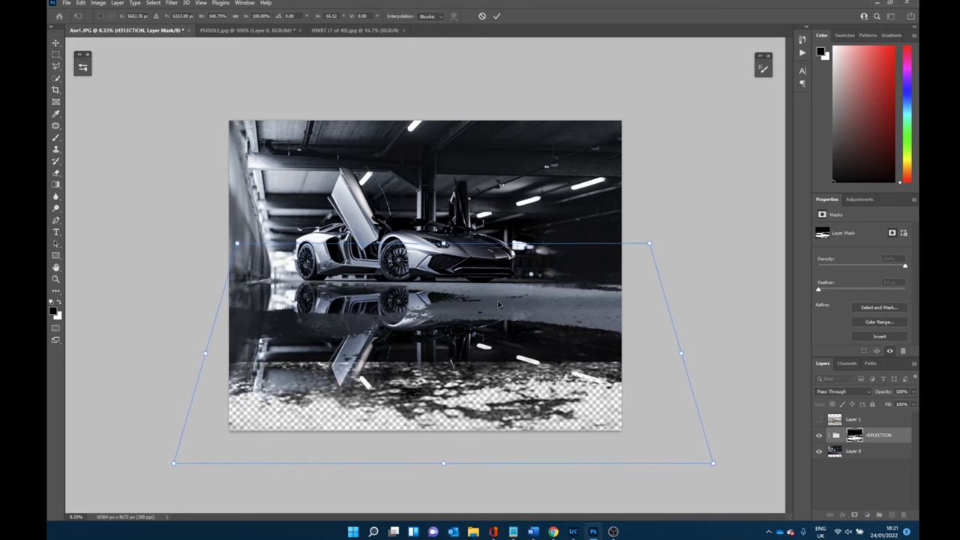
pyautogui.hotkey('shift', 'Up')
pyautogui.hotkey('shift', 'Up')
pyautogui.hotkey('shift', 'Up')
pyautogui.hotkey('shift', 'Up')
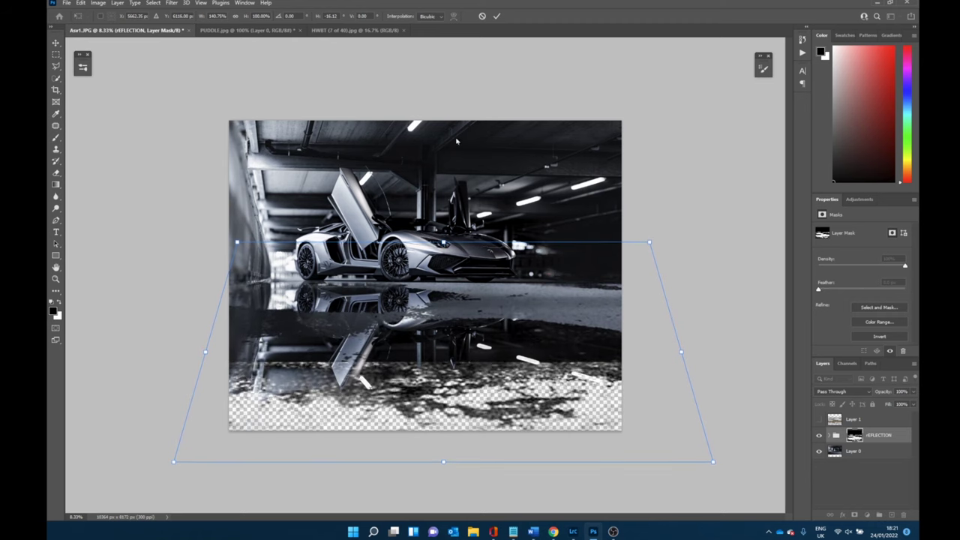
pyautogui.click(498, 16)
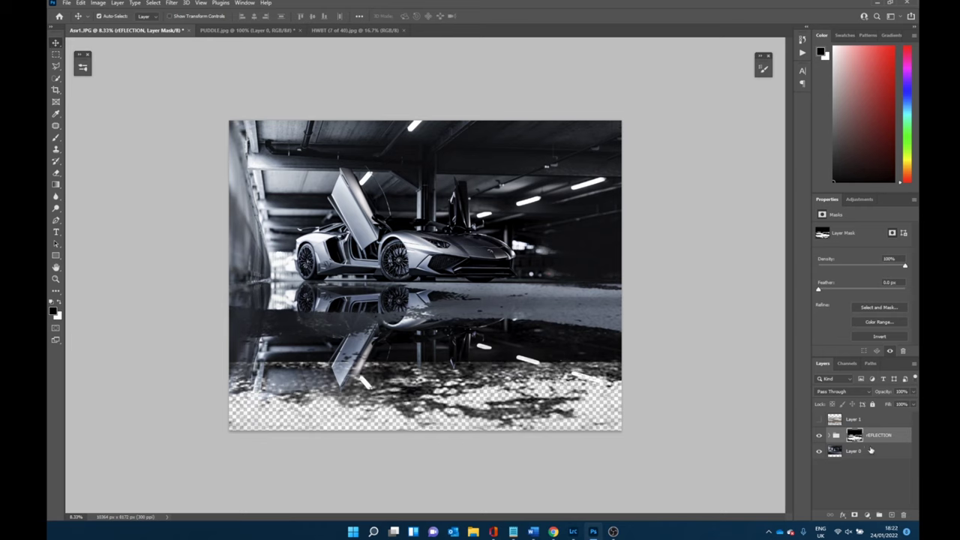
# - Brush the mask white across the empty foreground and black over the ground beyond the puddle, and compare the image without the reflection group
pyautogui.press('b')
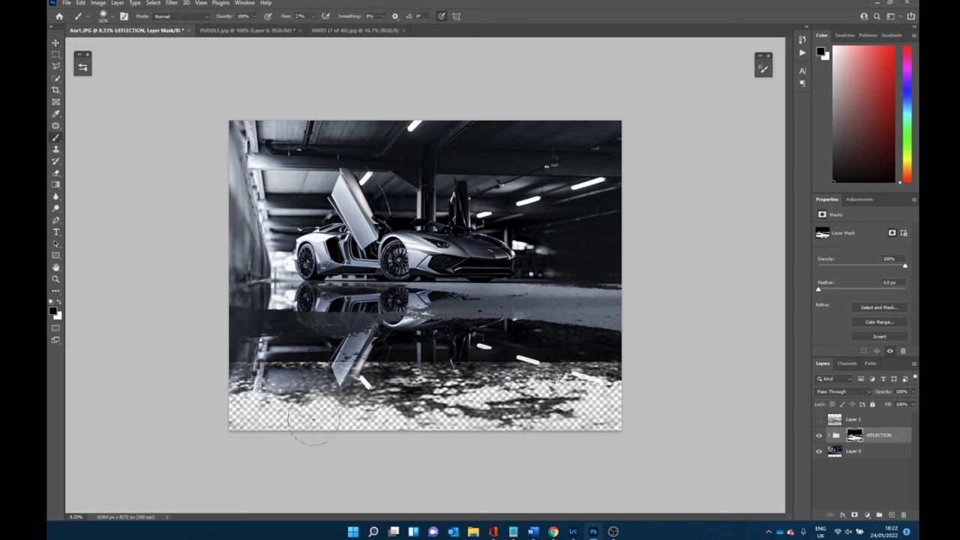
pyautogui.press('x')
pyautogui.moveTo(311, 424)
pyautogui.mouseDown()
pyautogui.moveTo(315, 379)
pyautogui.moveTo(405, 408)
pyautogui.moveTo(315, 372)
pyautogui.moveTo(423, 371)
pyautogui.moveTo(330, 405)
pyautogui.moveTo(525, 390)
pyautogui.moveTo(454, 372)
pyautogui.moveTo(533, 381)
pyautogui.moveTo(332, 413)
pyautogui.moveTo(649, 422)
pyautogui.moveTo(559, 397)
pyautogui.moveTo(321, 400)
pyautogui.moveTo(225, 420)
pyautogui.moveTo(548, 424)
pyautogui.moveTo(670, 402)
pyautogui.mouseUp()
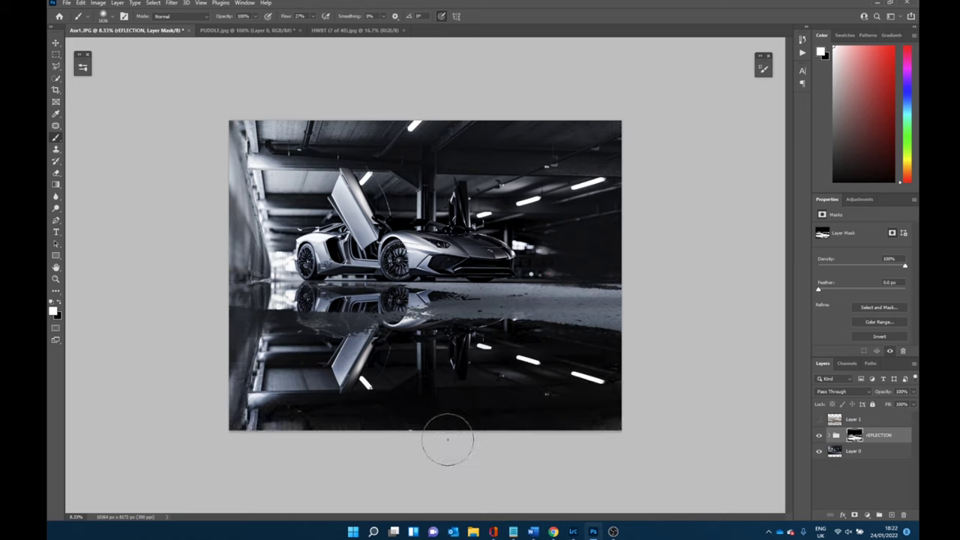
pyautogui.press('x')
pyautogui.moveTo(578, 263); pyautogui.dragTo(548, 275)
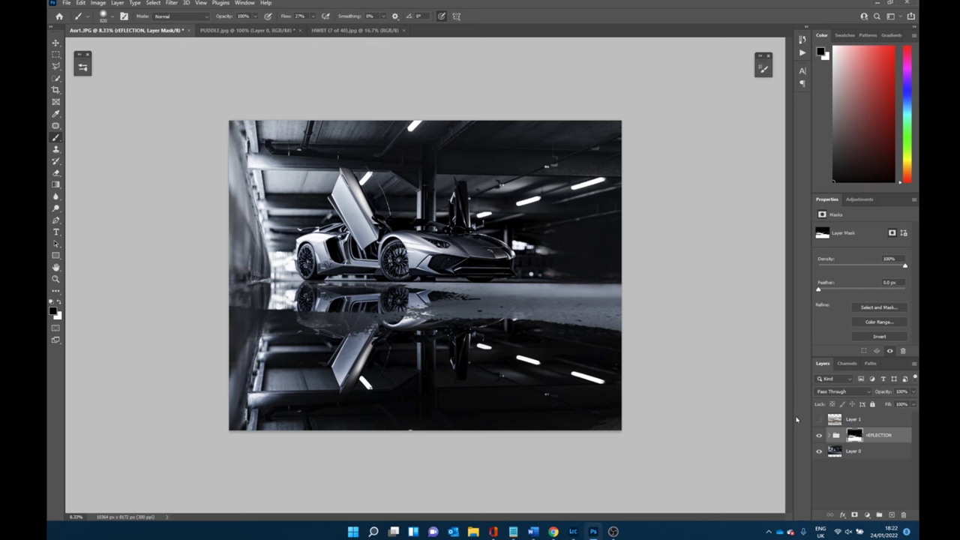
pyautogui.click(818, 438)
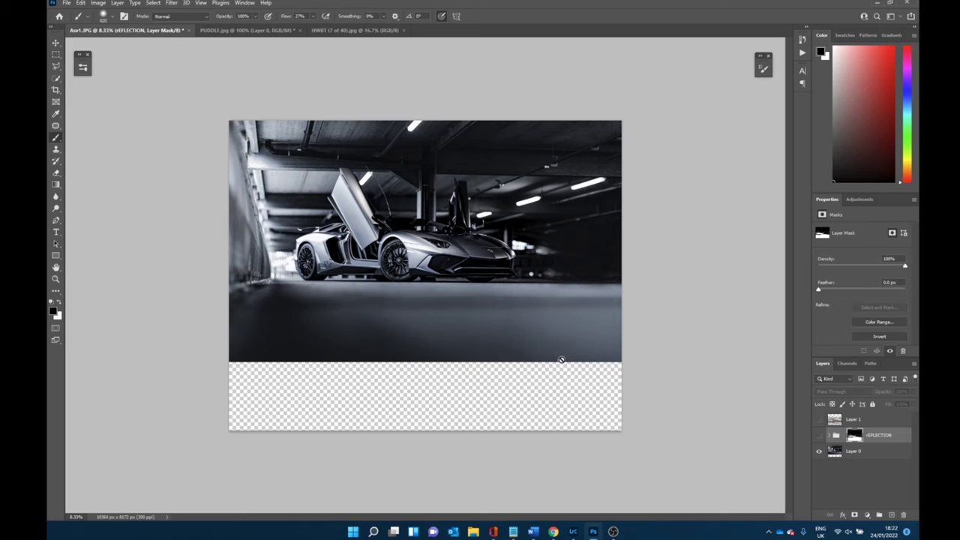
pyautogui.click(817, 437)
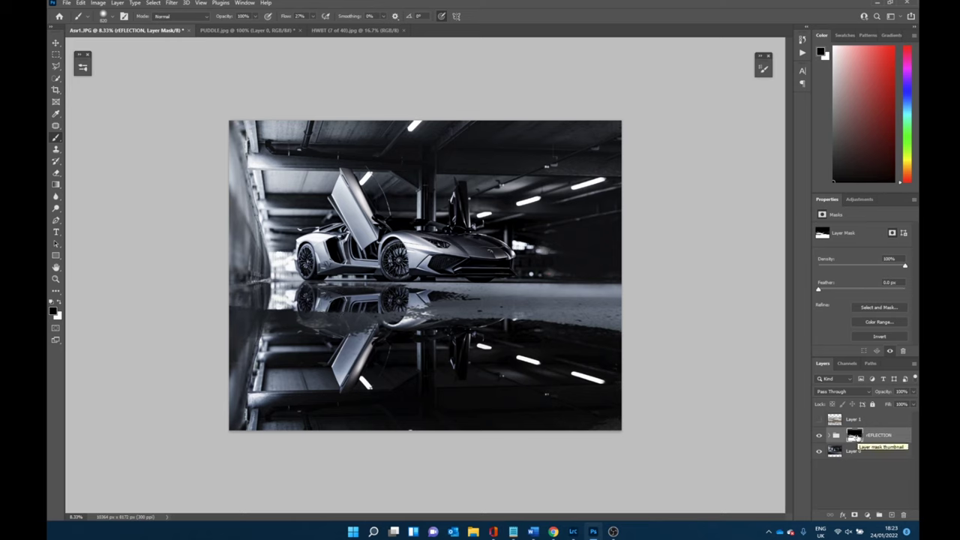
# - Open the Gaussian Blur filter for the rEFLECTION group's mask
pyautogui.click(155, 3)
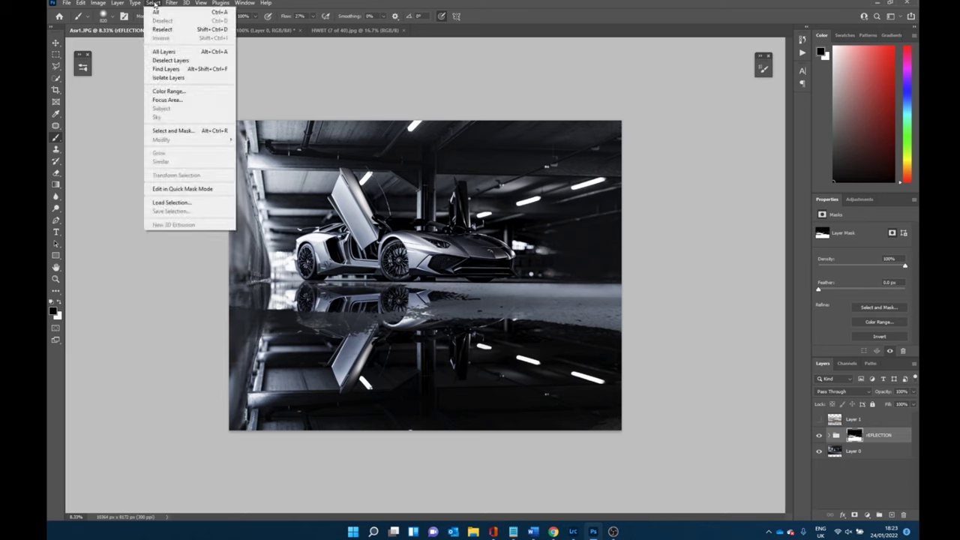
pyautogui.moveTo(171, 3)
pyautogui.moveTo(225, 118)
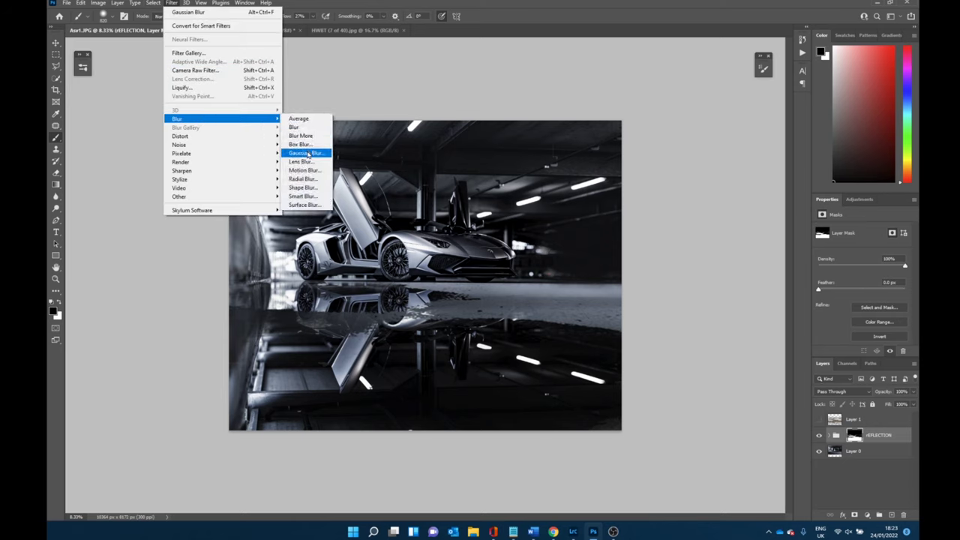